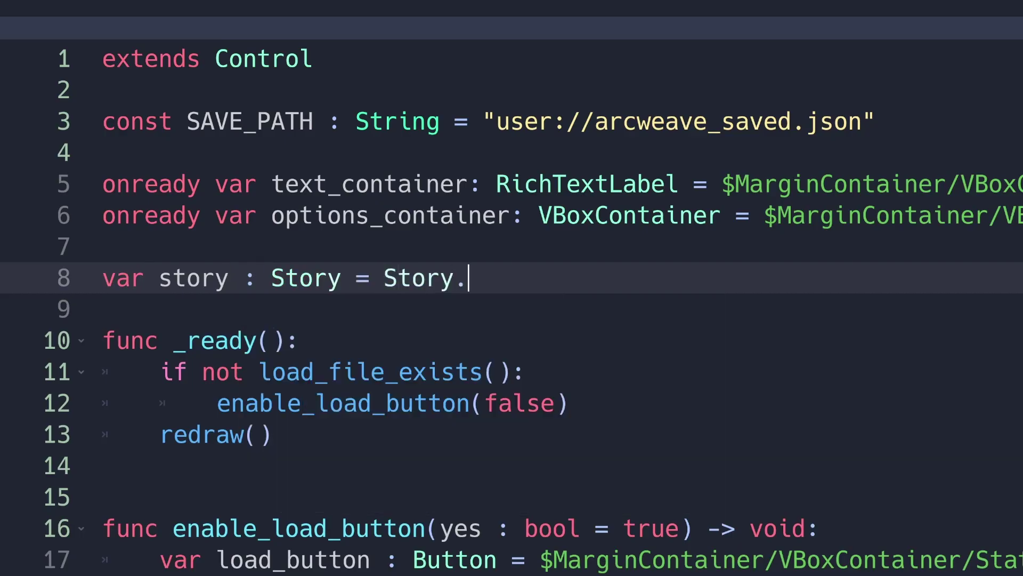
- Add 'Story = Story.new()', pass option.targetid to createButton, call story.select_option(id), and begin save_state's story.get_current lookup
type("new()")
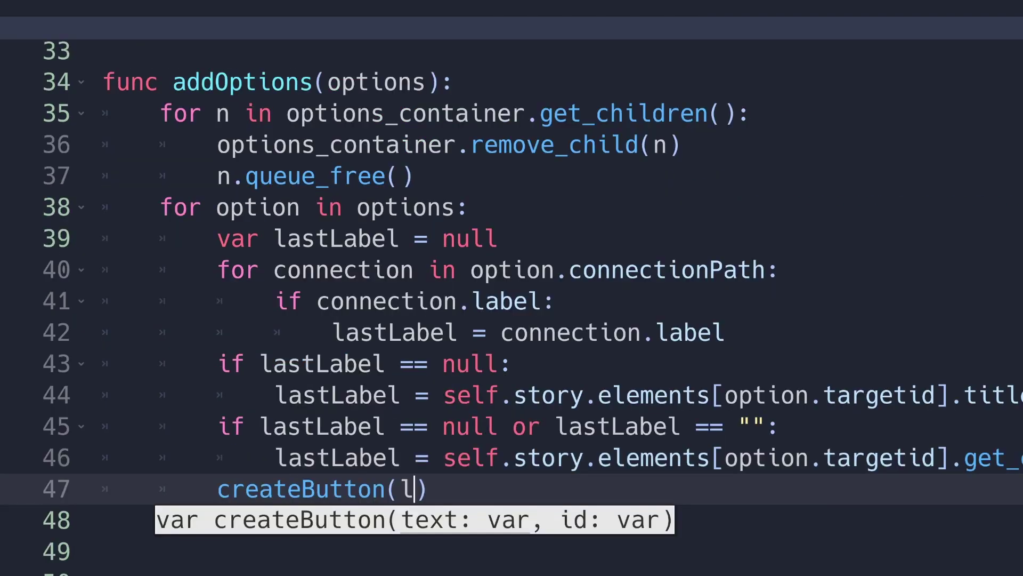
type("astLabel, option")
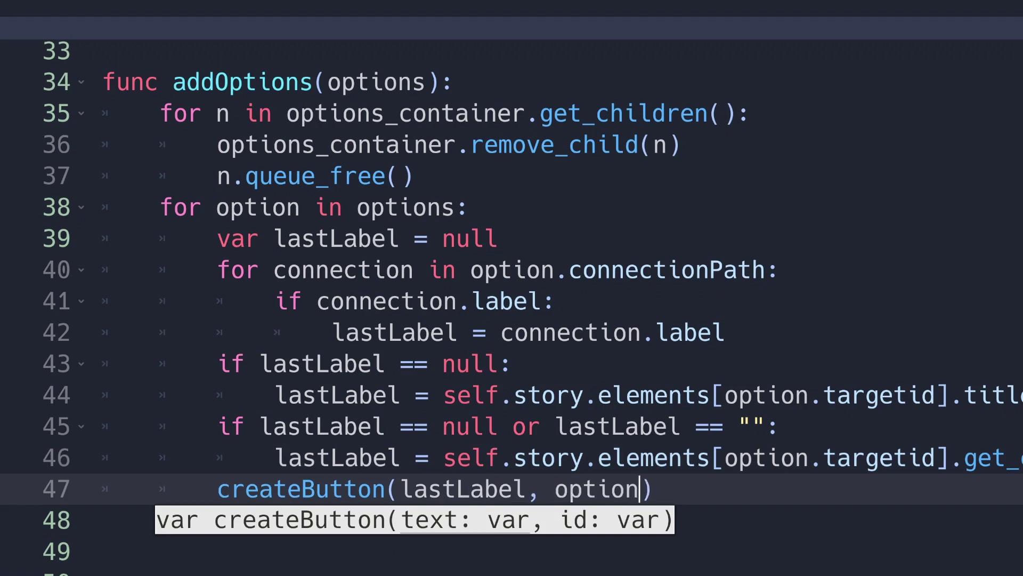
type(".targetid")
type("story.se")
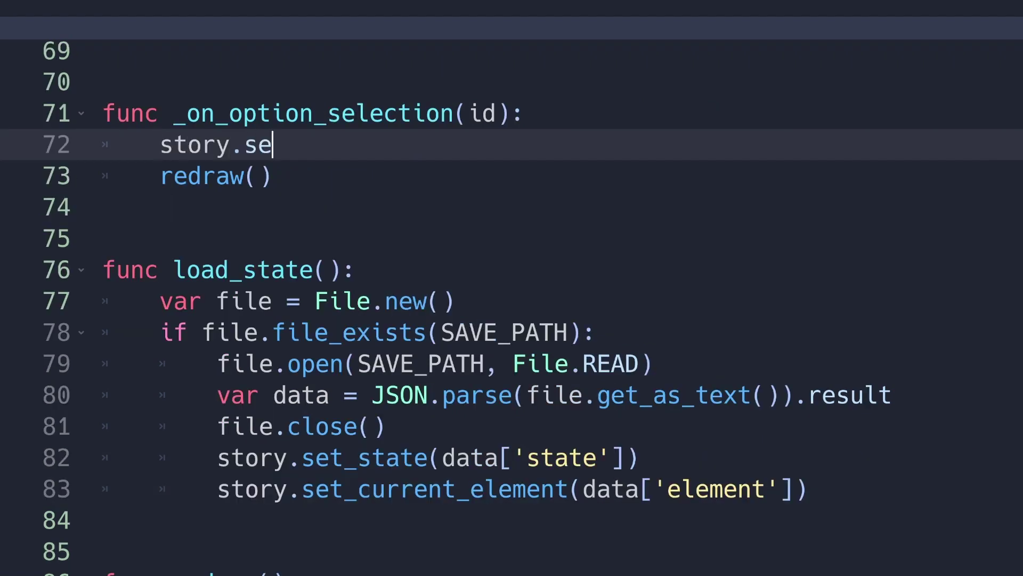
type("lect_")
key("Return")
type("id")
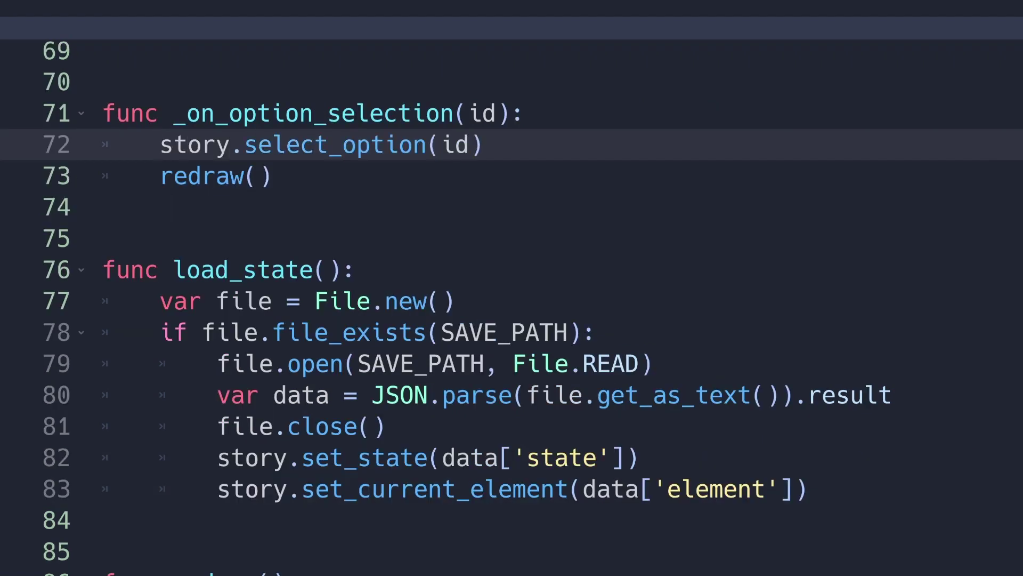
type("= story.get_curre")
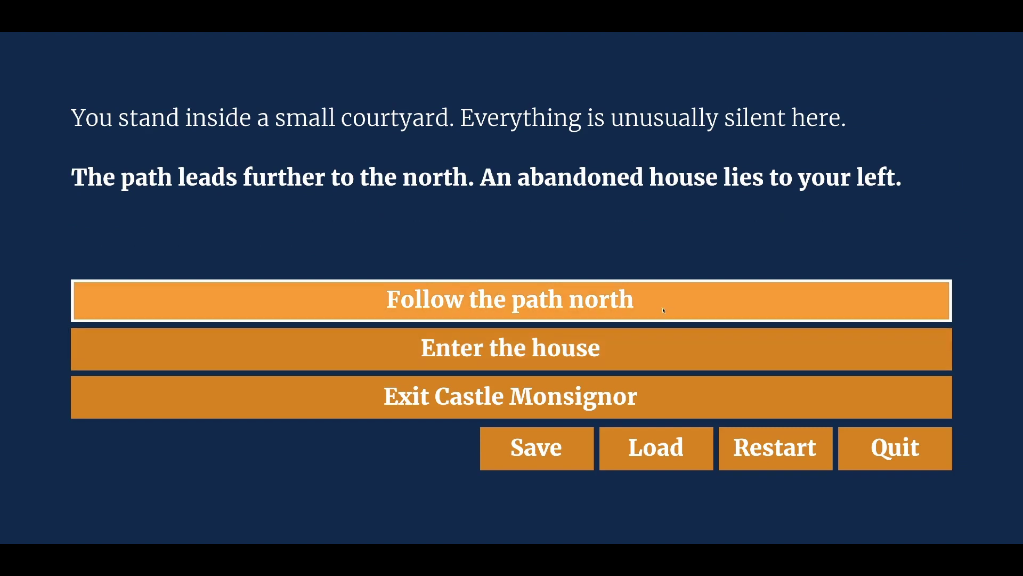
- Follow the path north, walk further down, talk to the man, and highlight the 'I'll come back later' reply
left_click(739, 309)
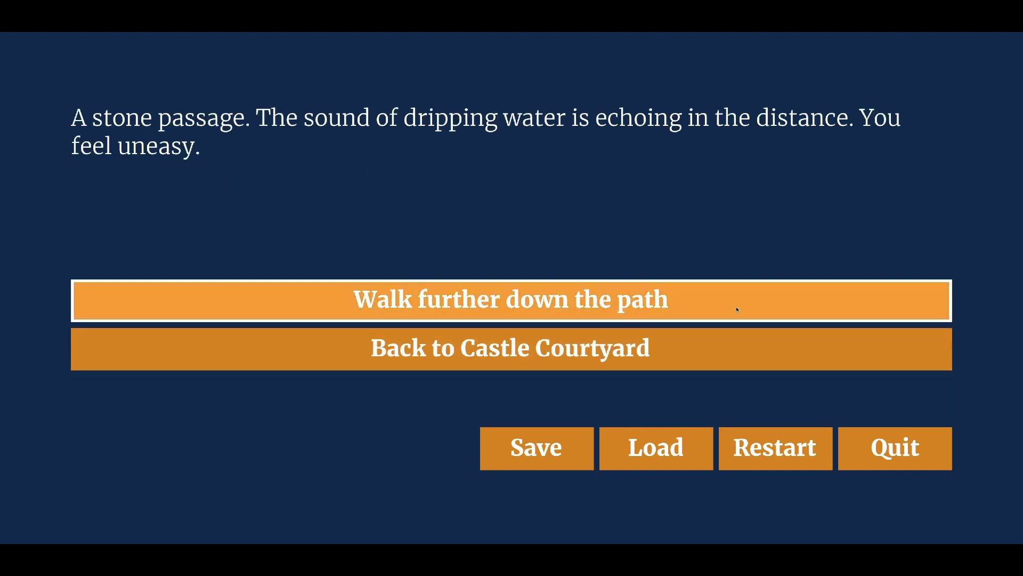
key("Return")
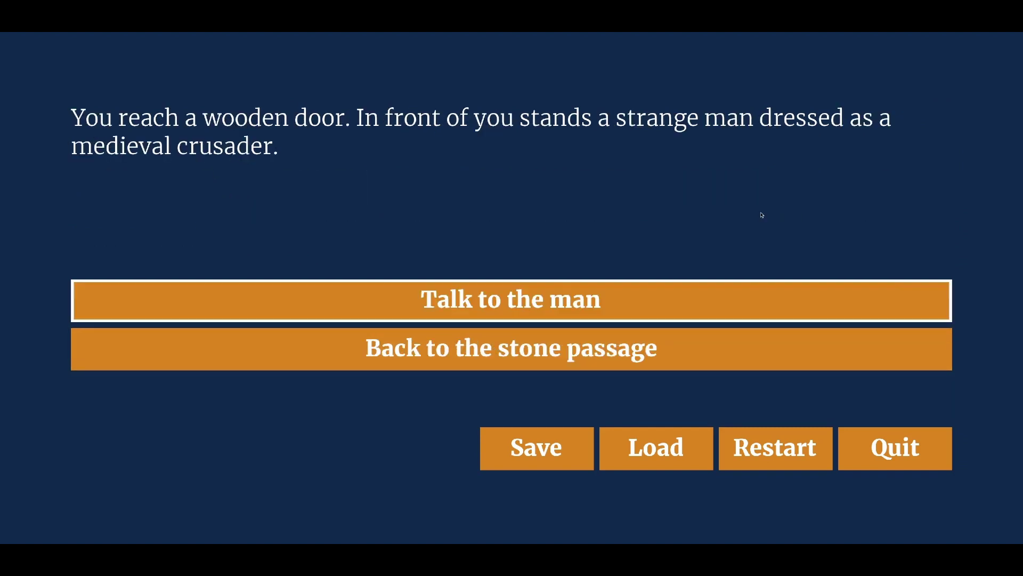
key("Return")
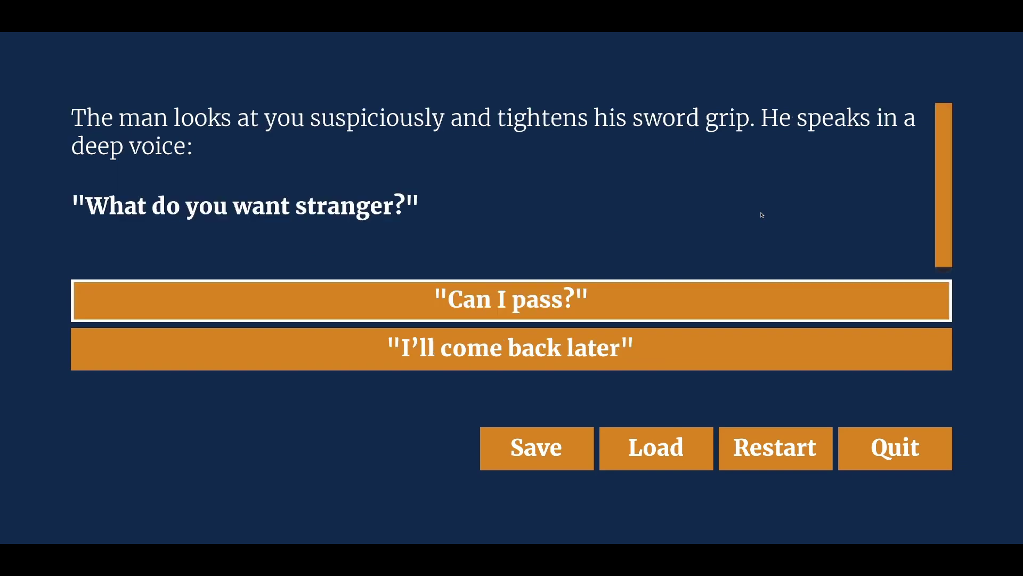
key("Down")
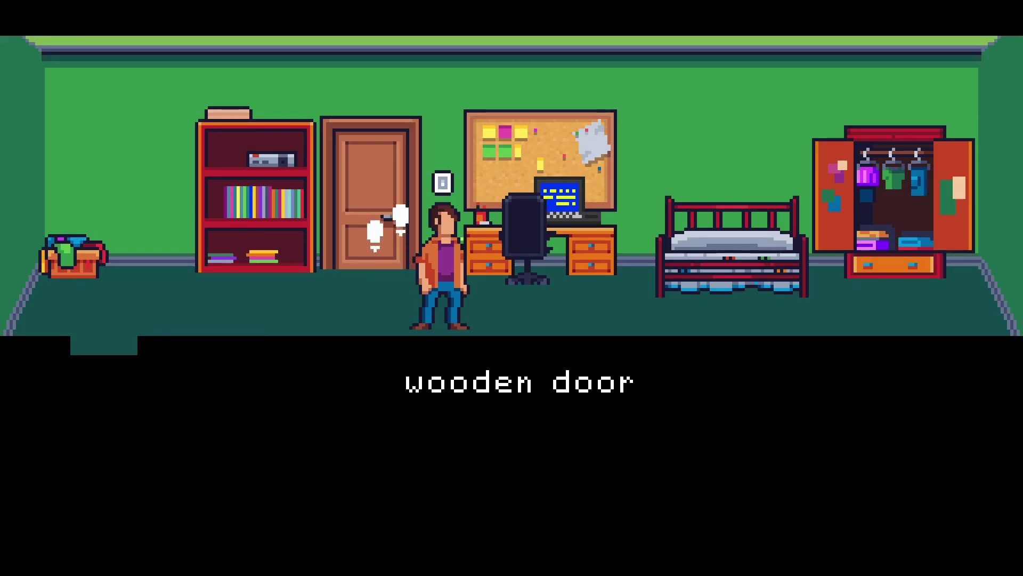
- Try the wooden door, then paste the Arcweave API key and project hash and refresh the project
left_click(369, 181)
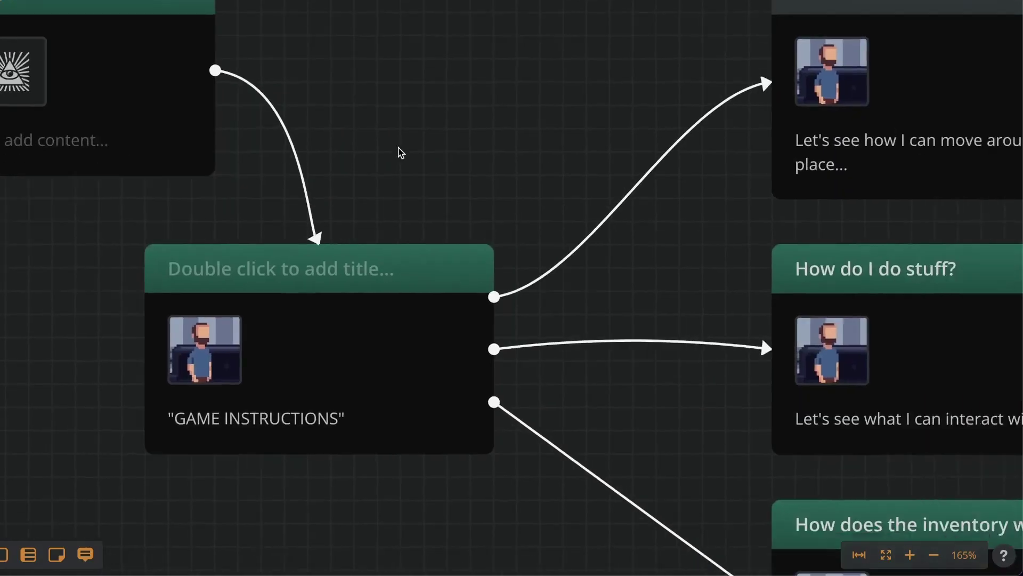
left_click_drag(400, 153, 110, 169)
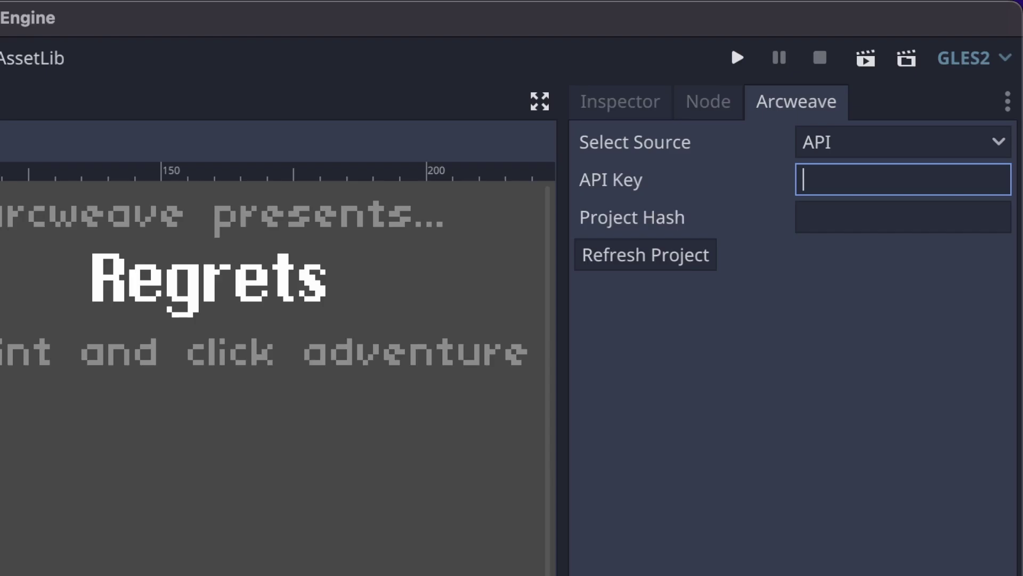
key("ctrl+v")
key("Tab")
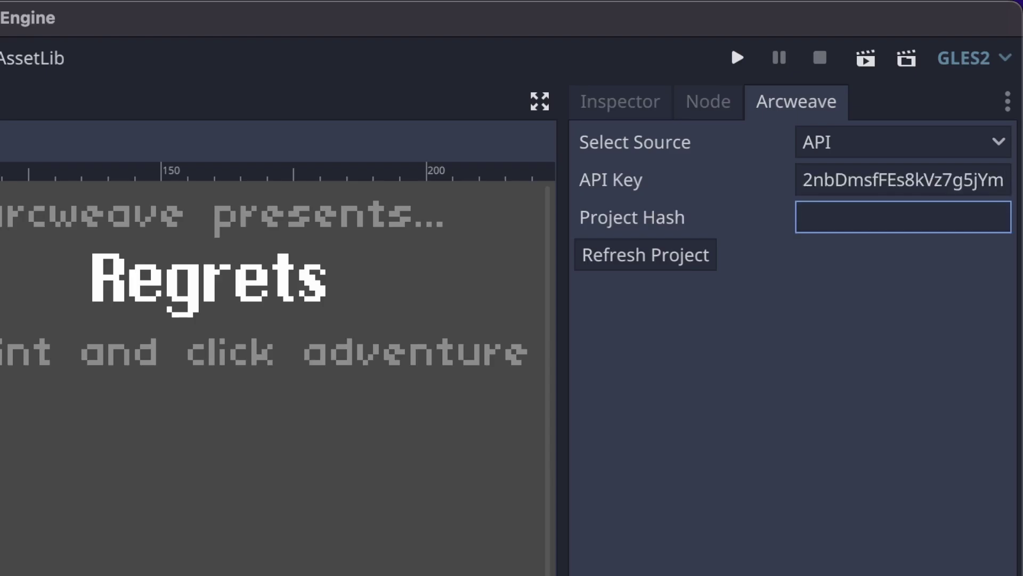
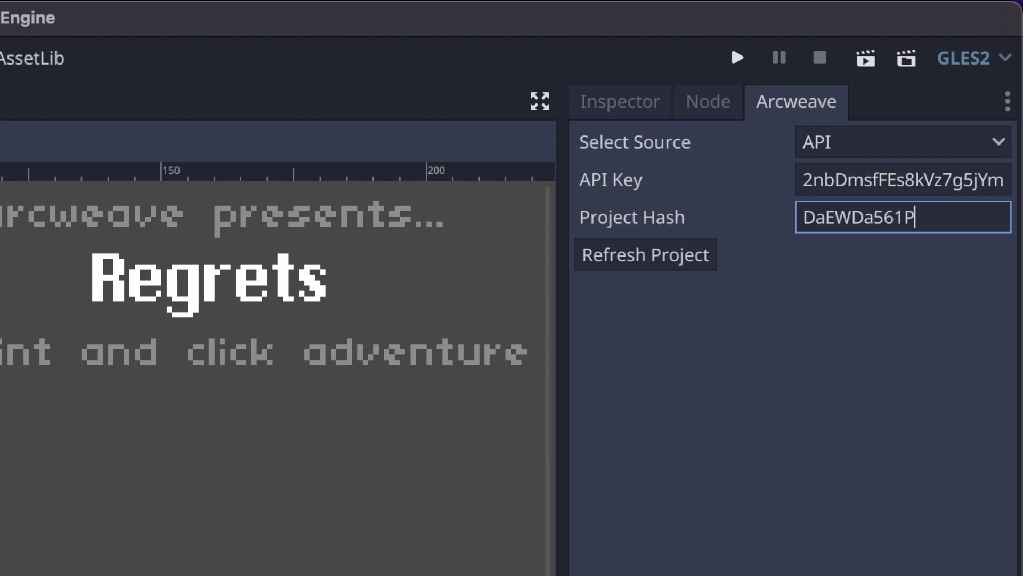
left_click(690, 262)
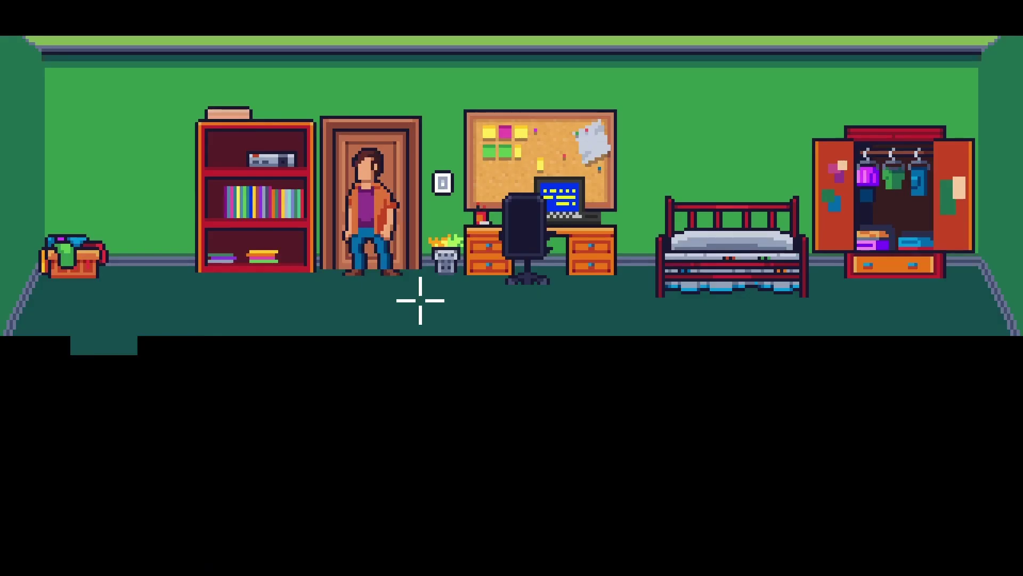
- Walk across the room, examine the cork-board notes and the page, then scroll down the GitHub README
left_click(470, 313)
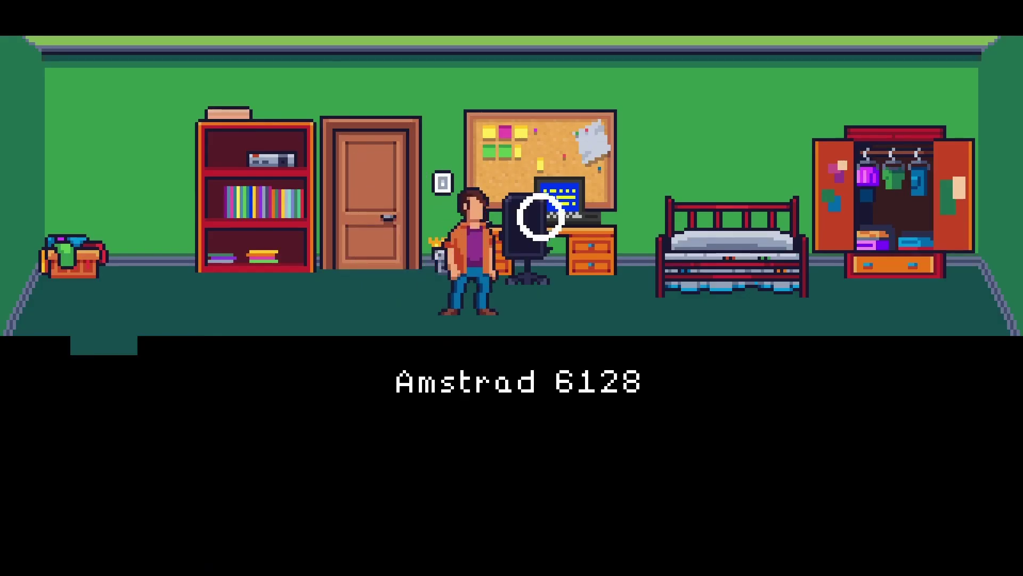
left_click(512, 140)
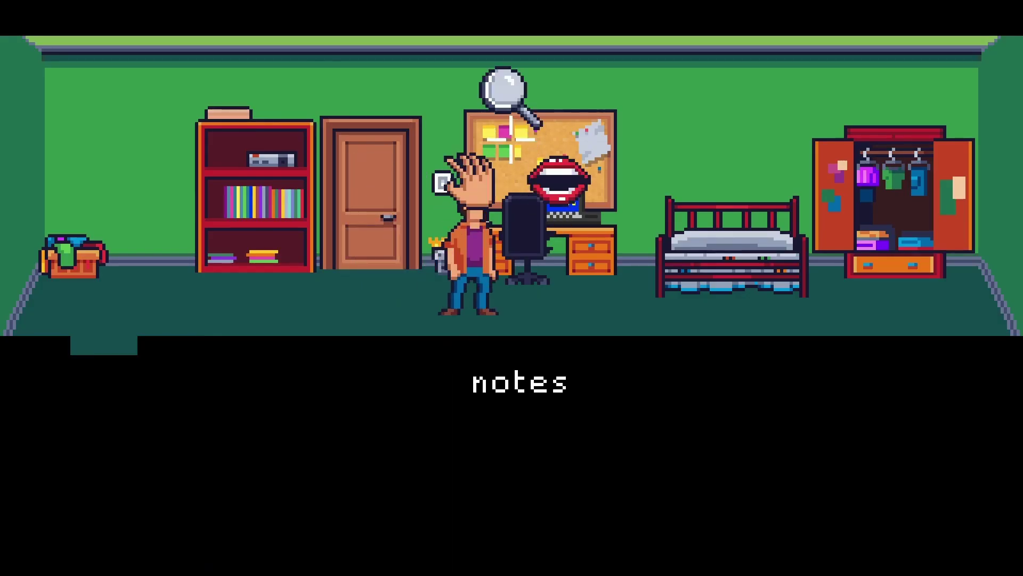
left_click(507, 94)
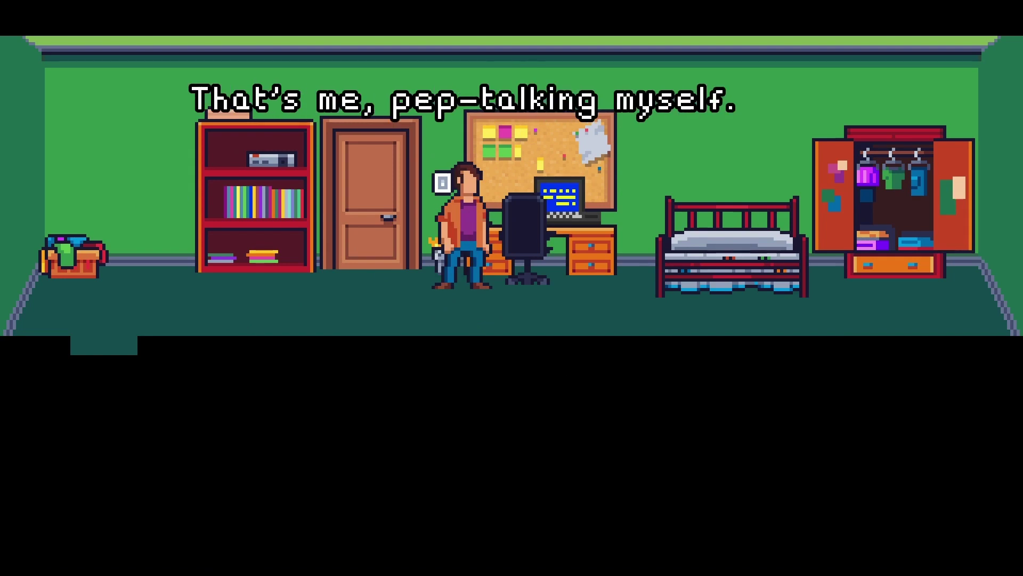
left_click(600, 139)
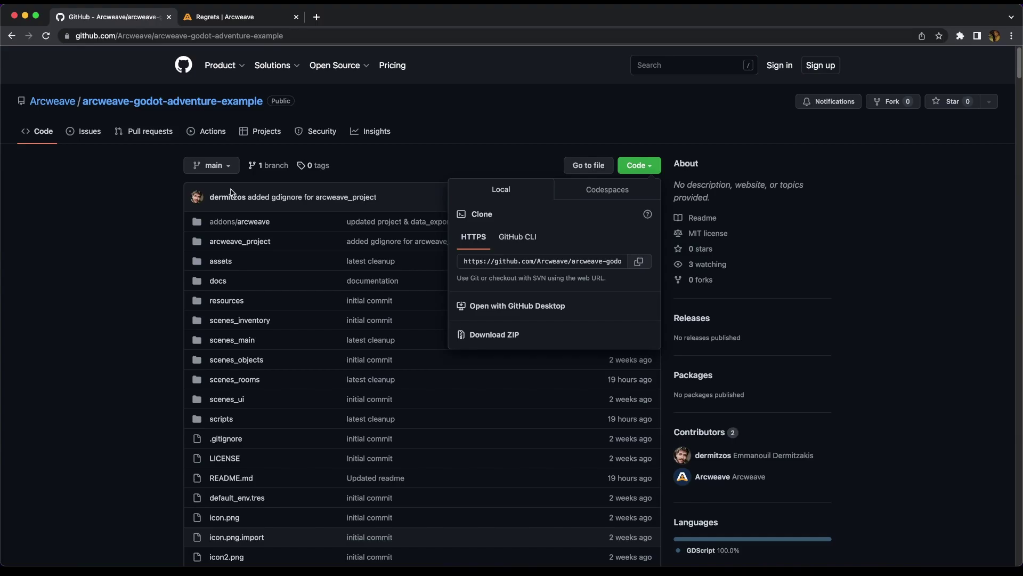
scroll(98, 298, "down", 10)
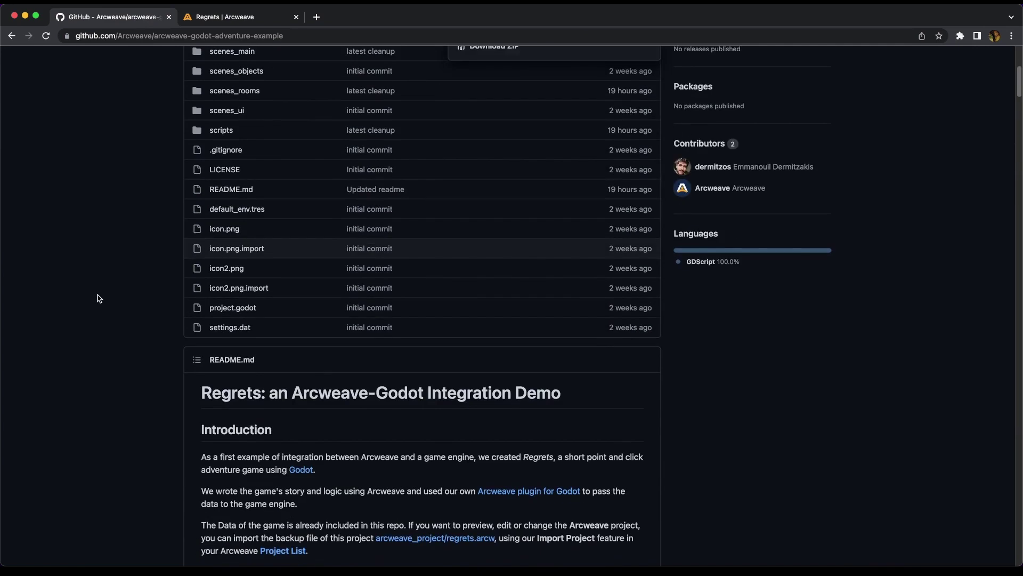
scroll(98, 297, "down", 2)
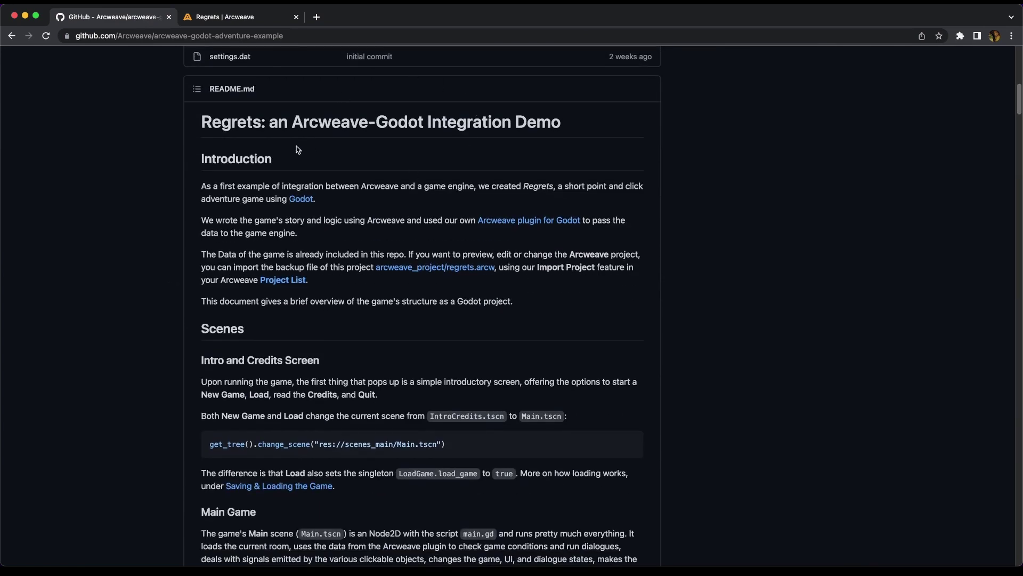
- Open the Arcweave project's Export dialog from the share menu and show its Engine options
key("ctrl+Tab")
left_click(929, 56)
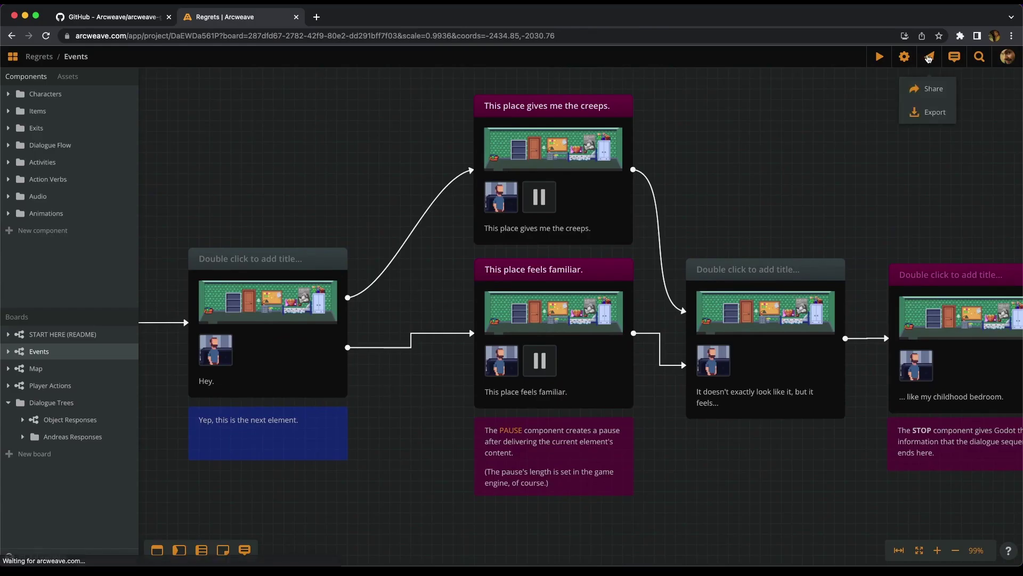
left_click(935, 113)
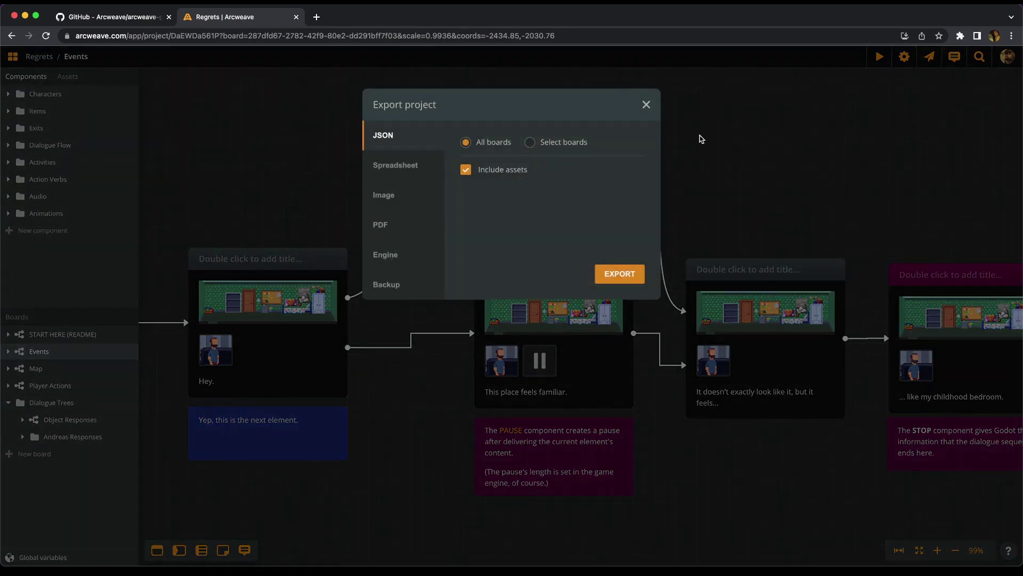
left_click(394, 261)
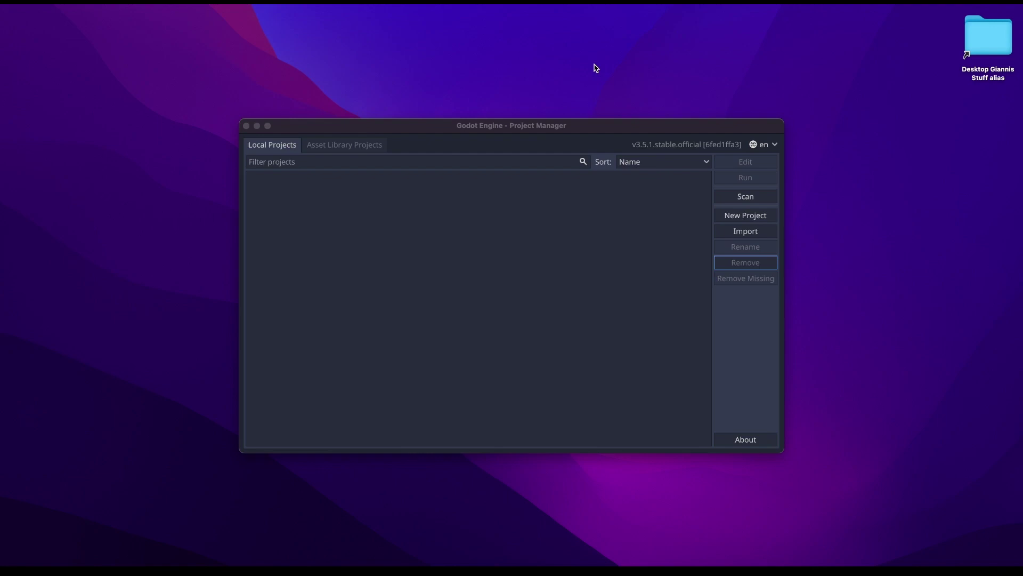
- Start a new project with its path set to the Documents/Godot folder
left_click(489, 261)
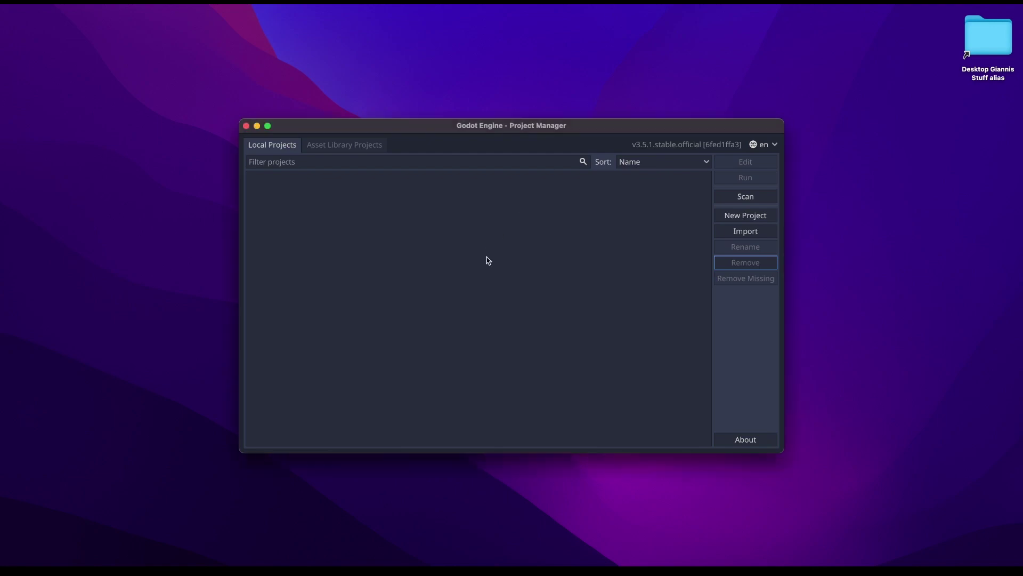
left_click(753, 220)
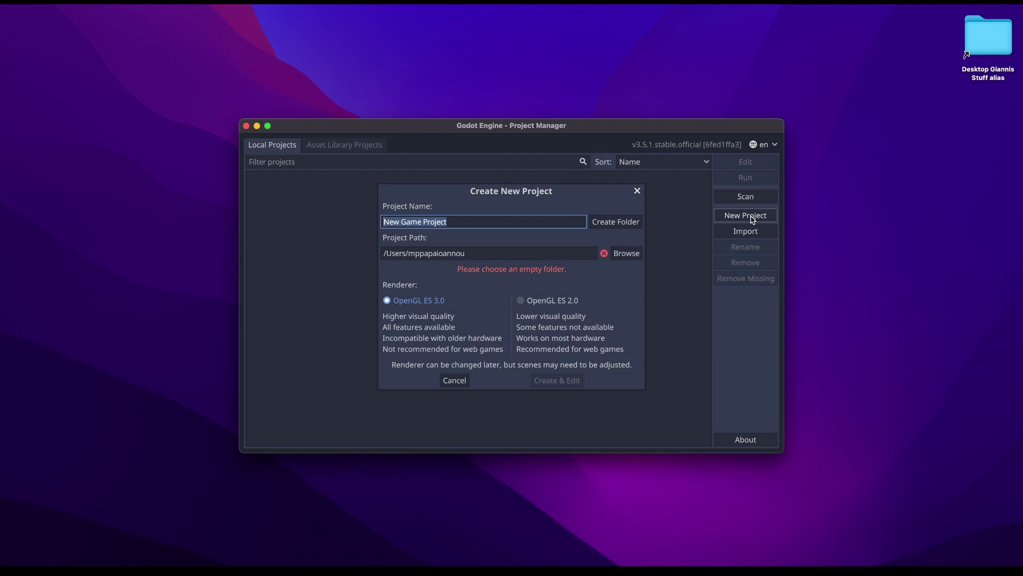
left_click(626, 257)
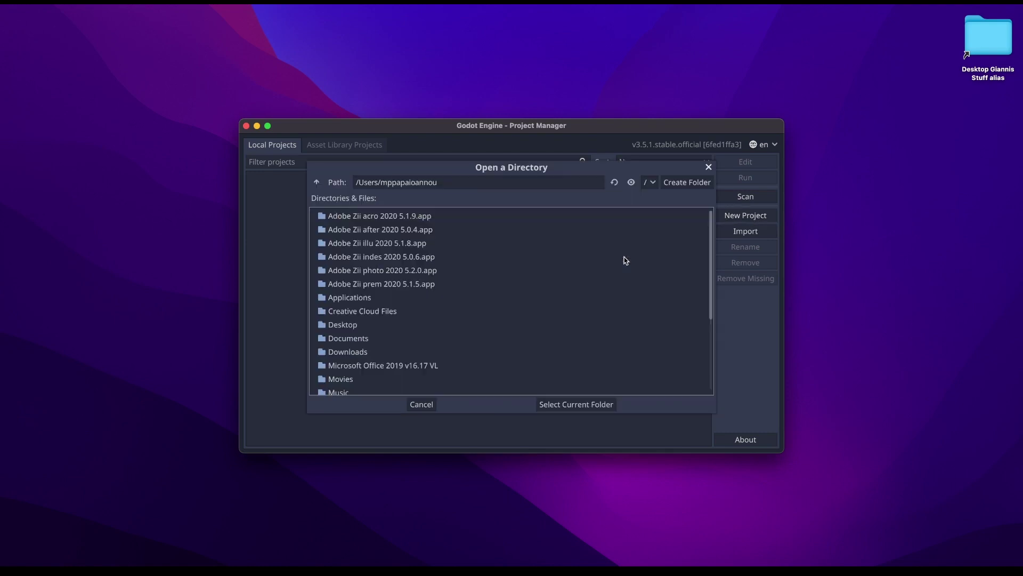
double_click(342, 339)
double_click(347, 259)
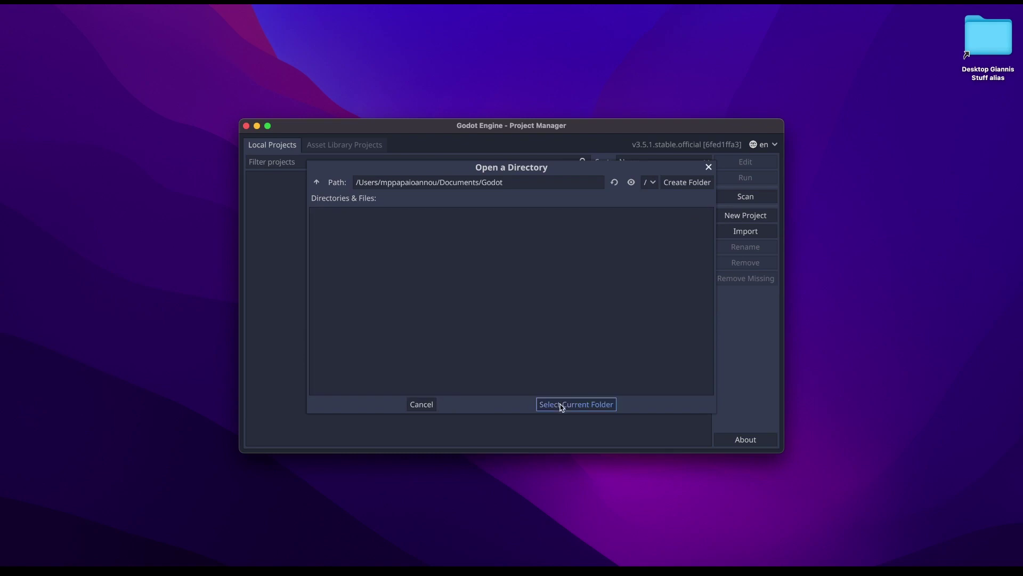
left_click(561, 405)
- Name it 'test plugin', choose OpenGL ES 2.0, create its folder, and create and edit it
double_click(519, 225)
type("test plugin")
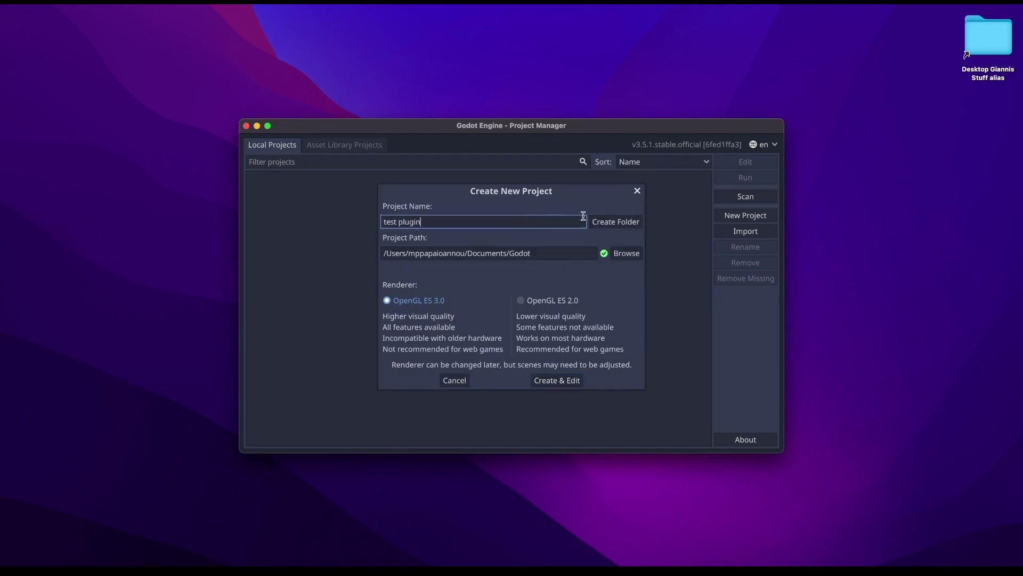
left_click(525, 302)
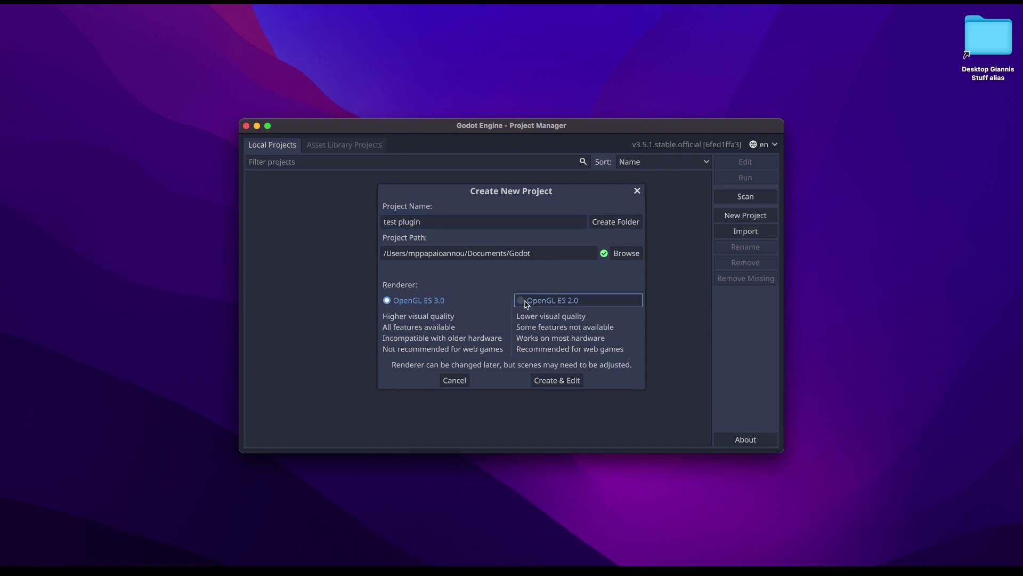
left_click(612, 222)
left_click(562, 382)
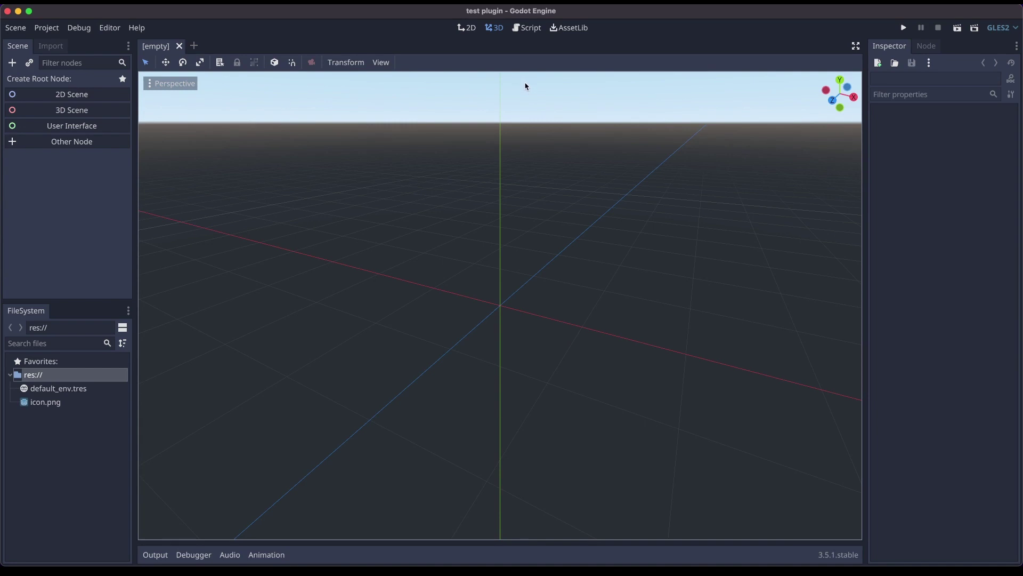
- Search the AssetLib for 'arcweave'
left_click(568, 30)
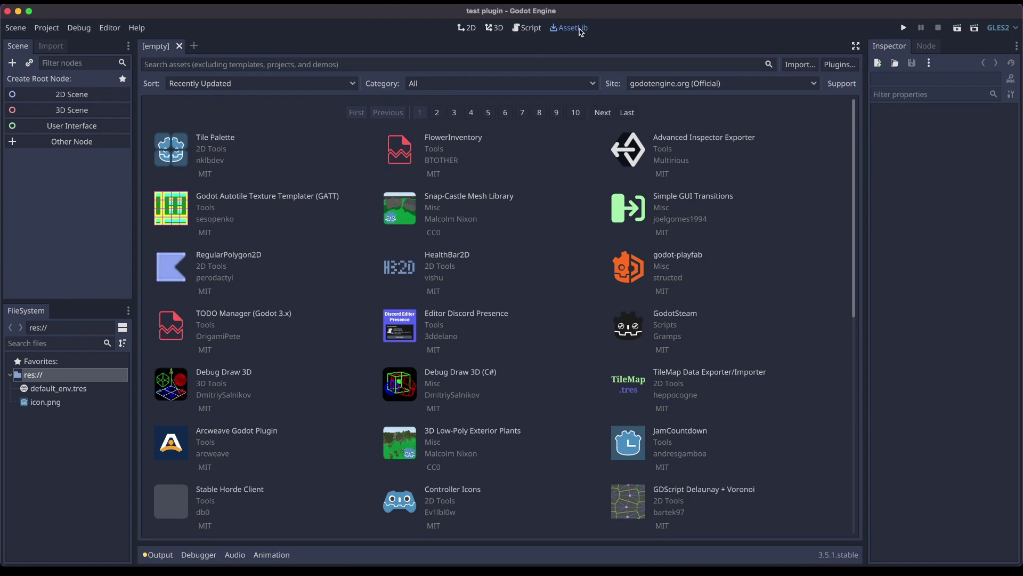
left_click(237, 65)
type("arcweave")
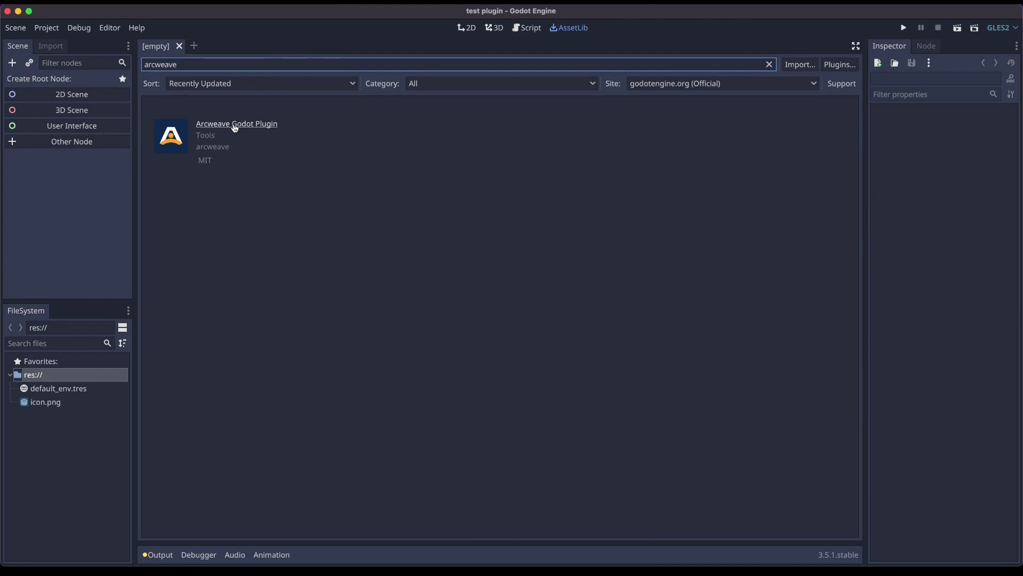
- Download the Arcweave Godot Plugin from its AssetLib page and install it into the test plugin project
left_click(235, 127)
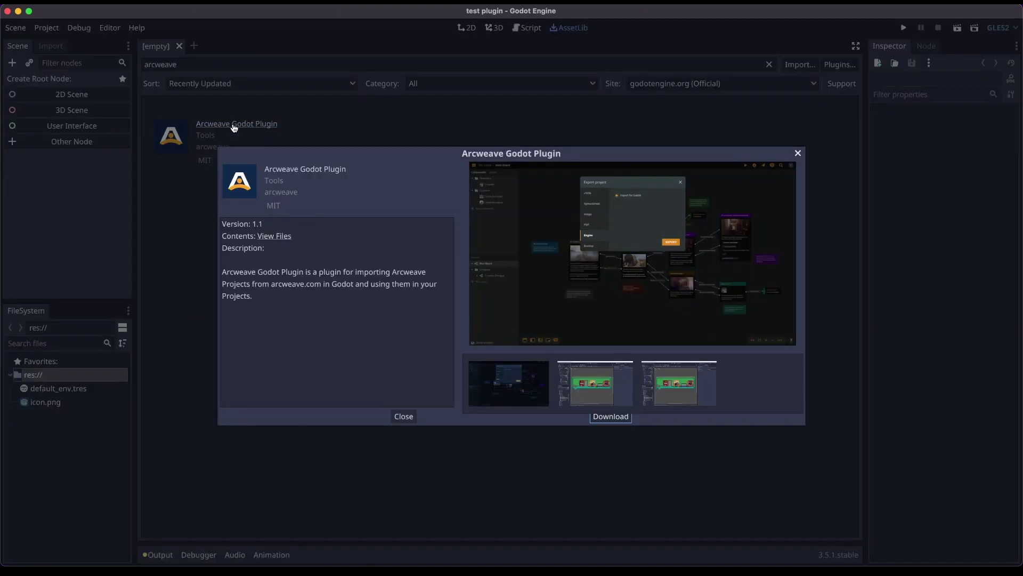
left_click(600, 419)
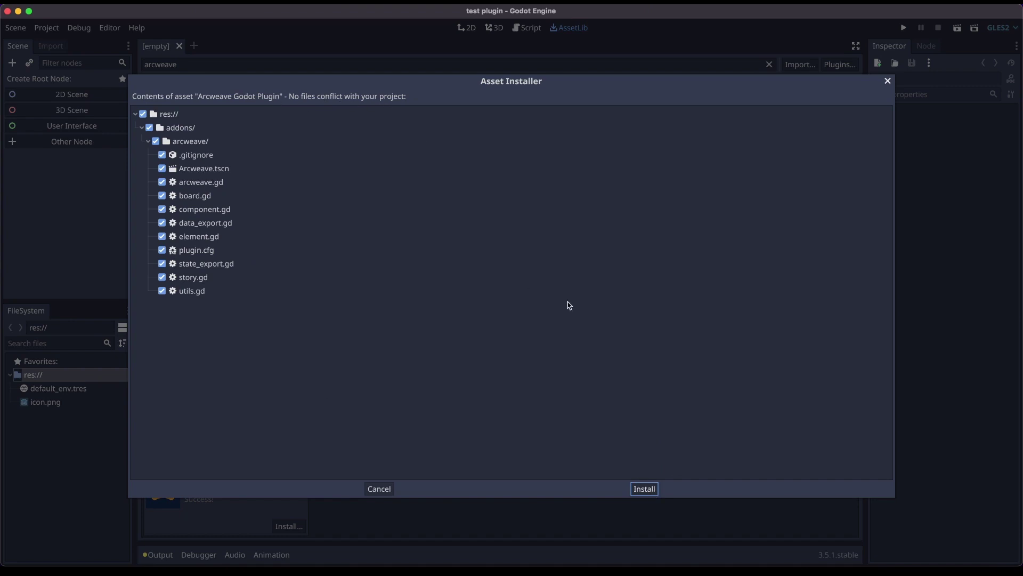
left_click(652, 490)
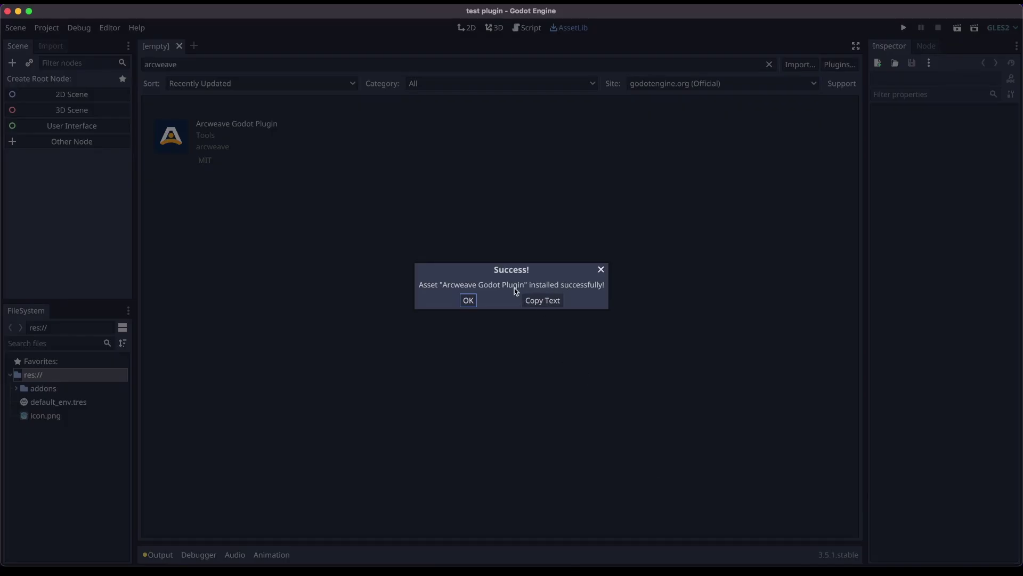
left_click(468, 301)
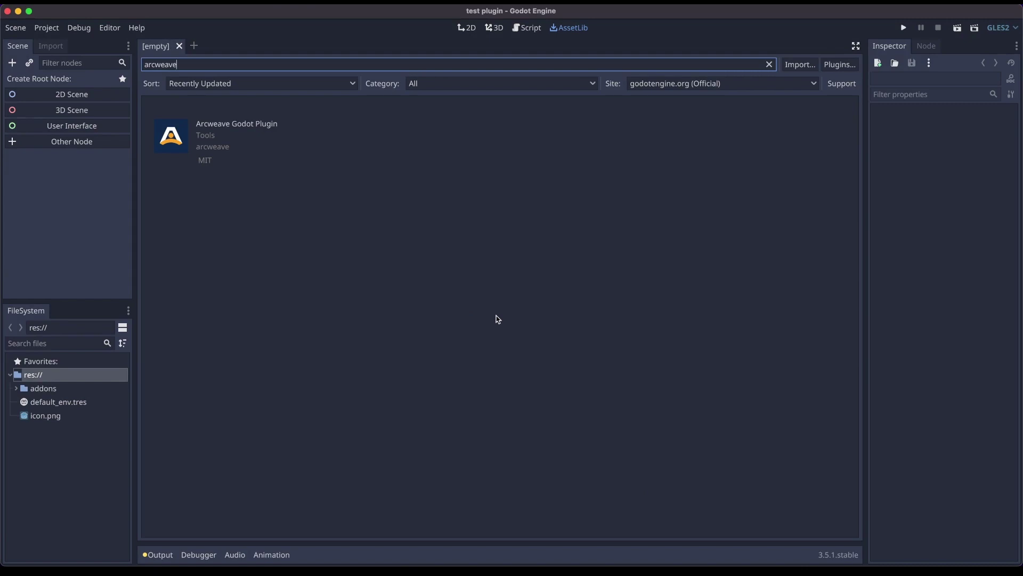
- Expand the addons folder, then tick Enable for Arcweave in Project Settings' Plugins tab
left_click(17, 390)
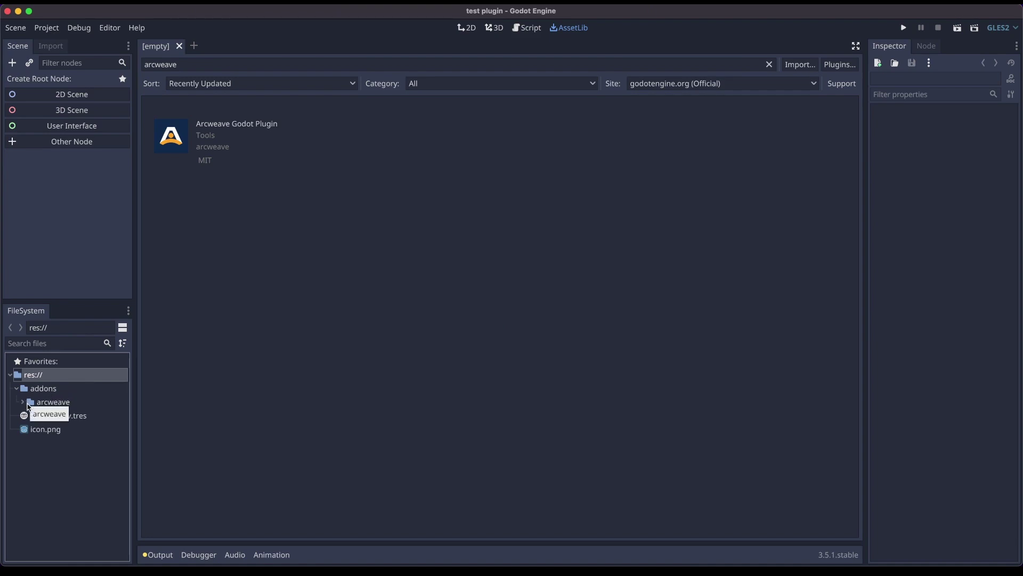
left_click(47, 28)
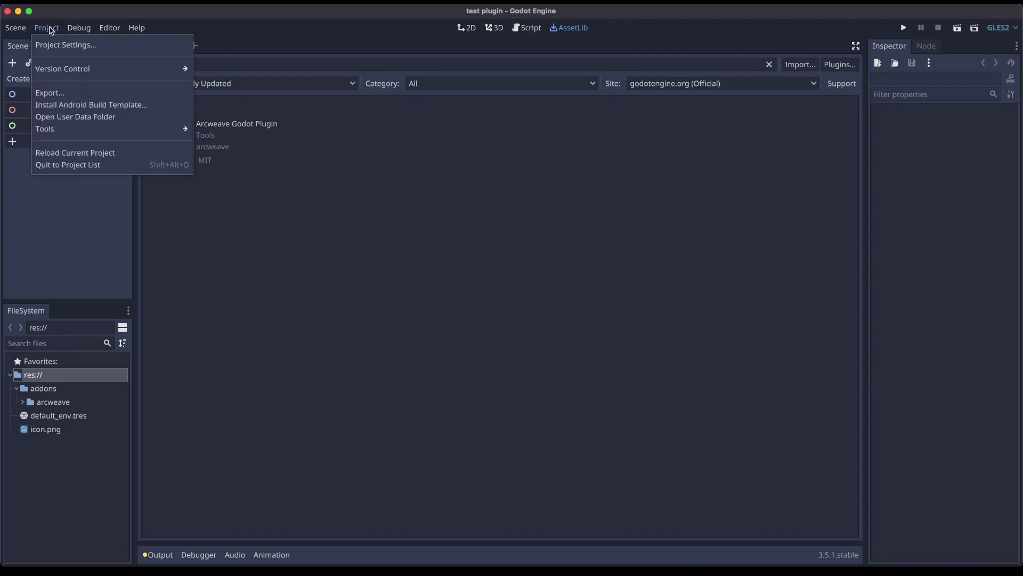
left_click(51, 45)
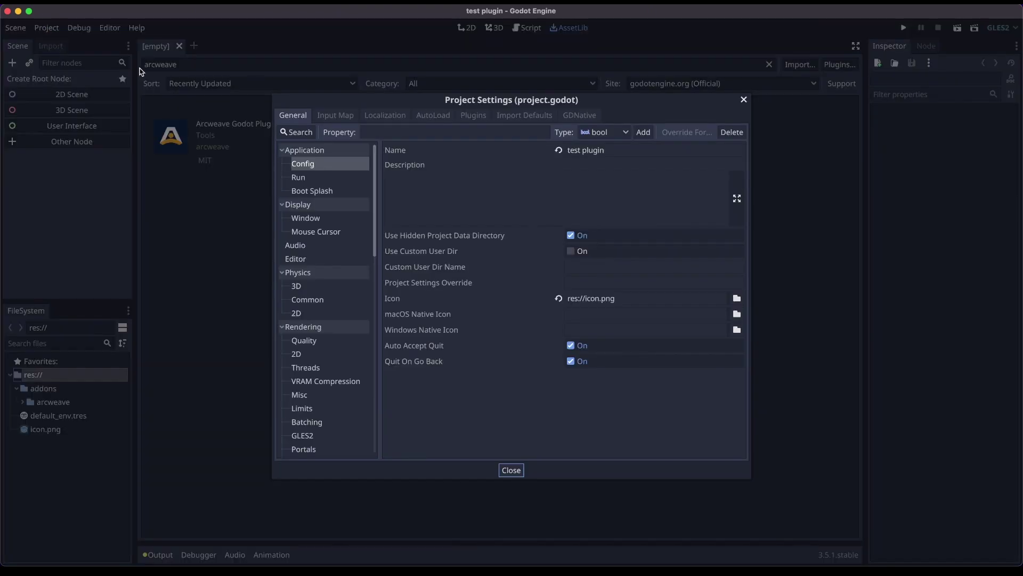
left_click(471, 117)
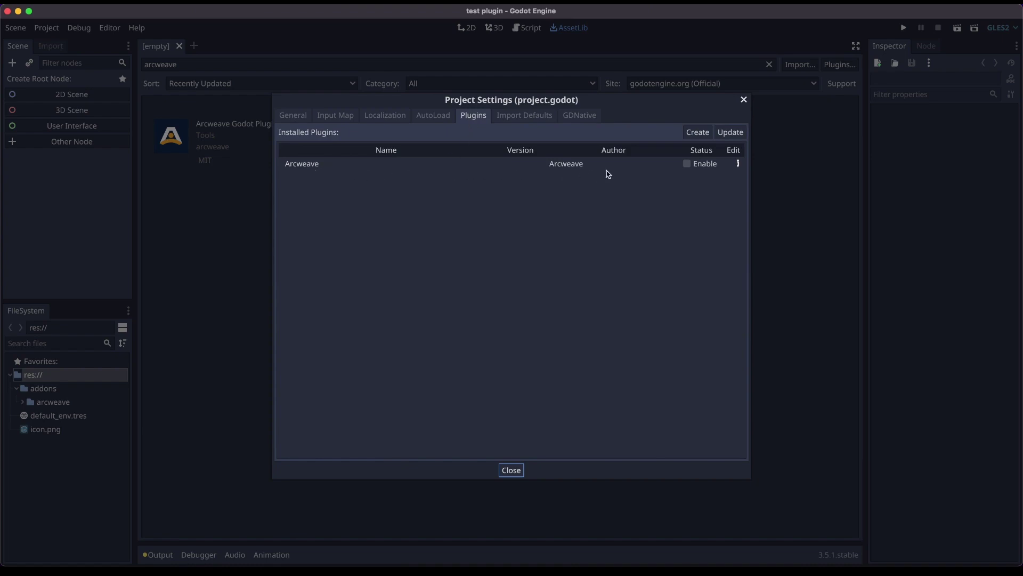
left_click(687, 165)
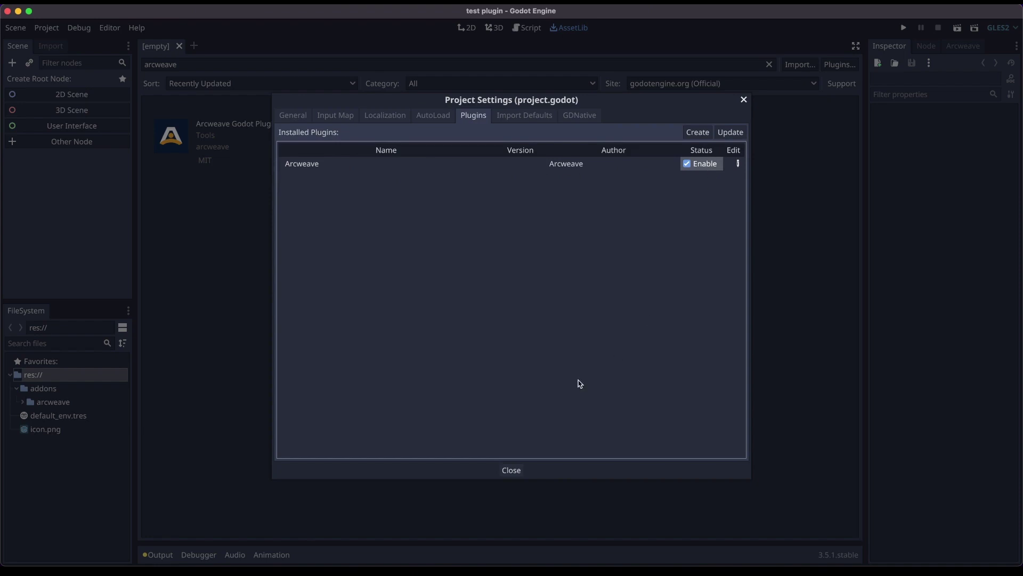
left_click(511, 470)
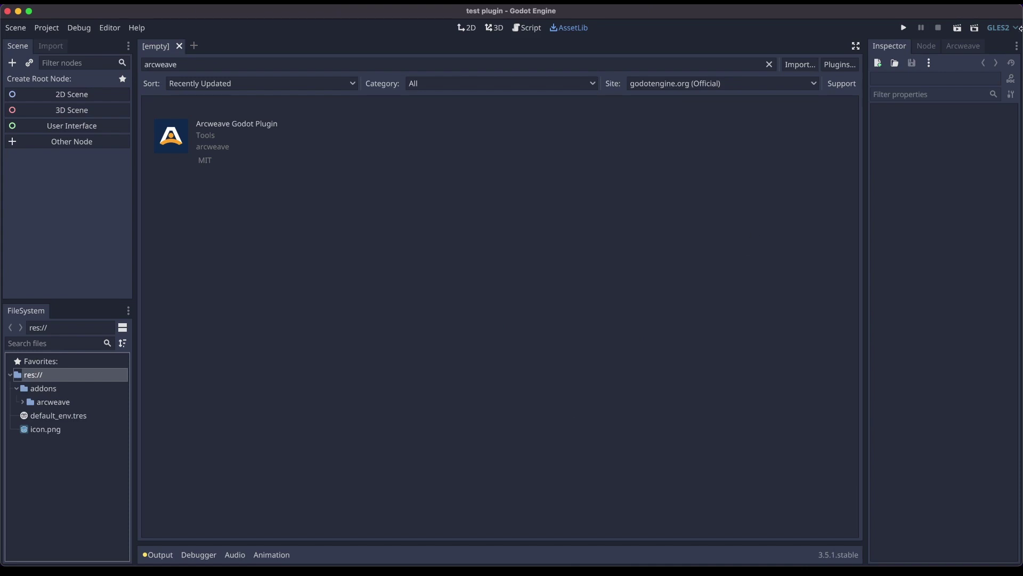
- Show the Arcweave dock tab next to Inspector and Node
left_click(963, 47)
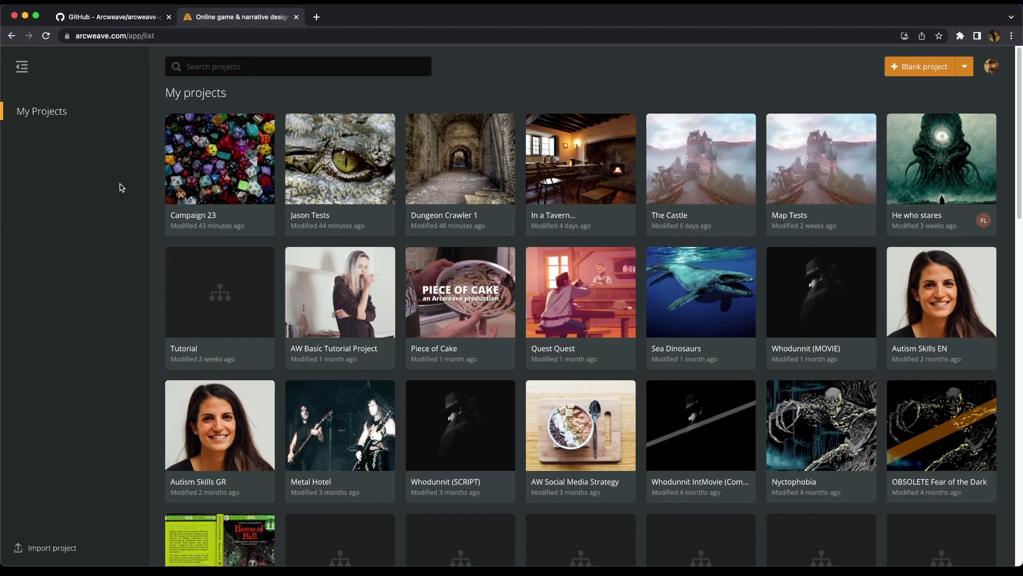
- Use Code > Download ZIP on the arcweave-godot-adventure-example GitHub page
left_click(123, 17)
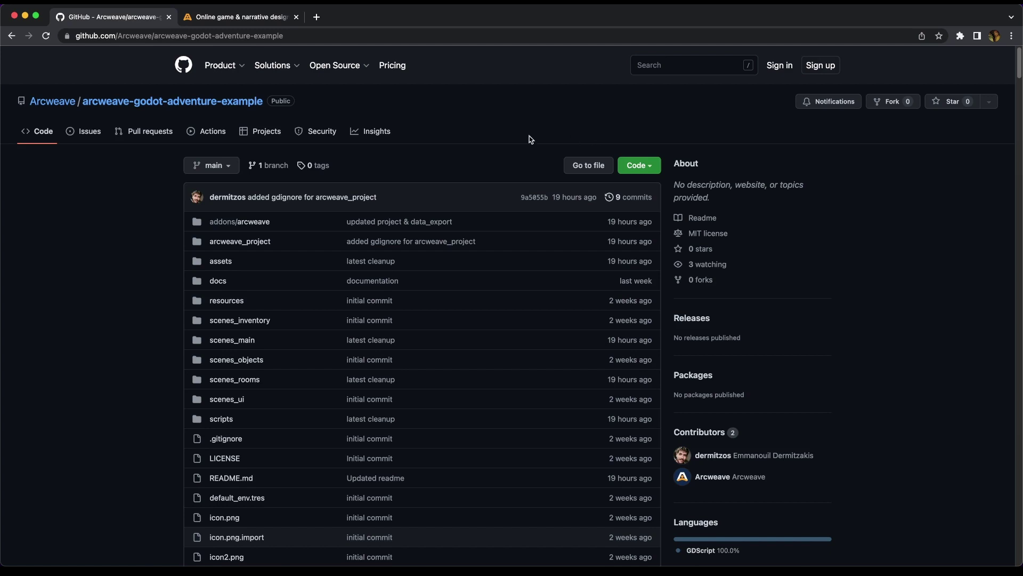
left_click(651, 169)
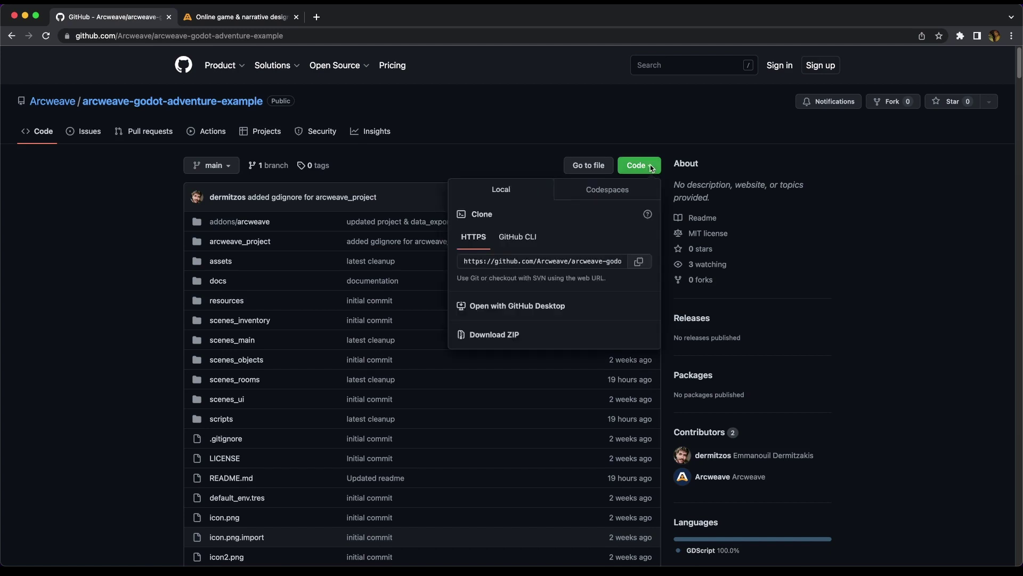
left_click(492, 335)
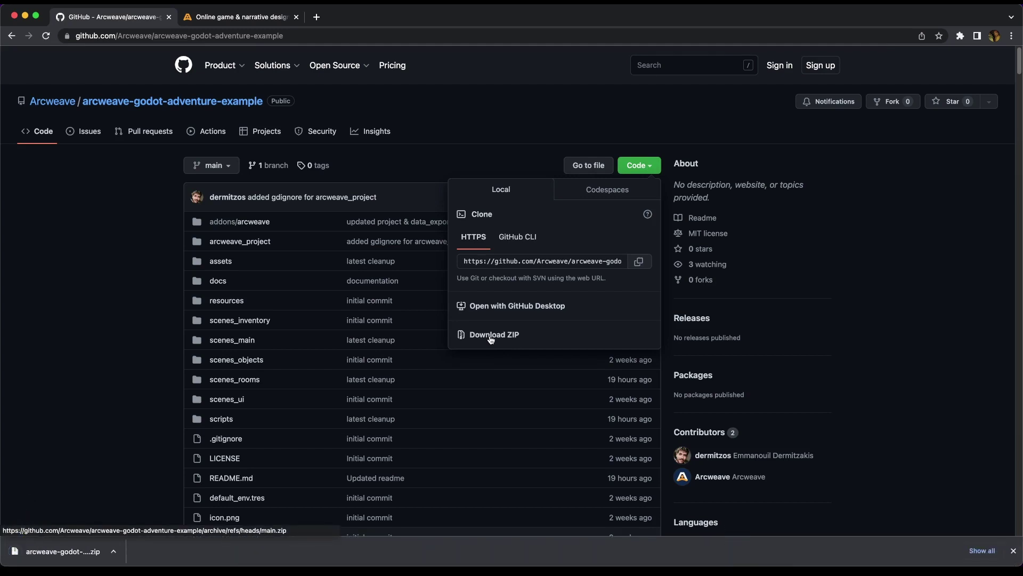
- Unzip the downloaded example in Finder and locate regrets.arcw in its arcweave_project folder
left_click(117, 552)
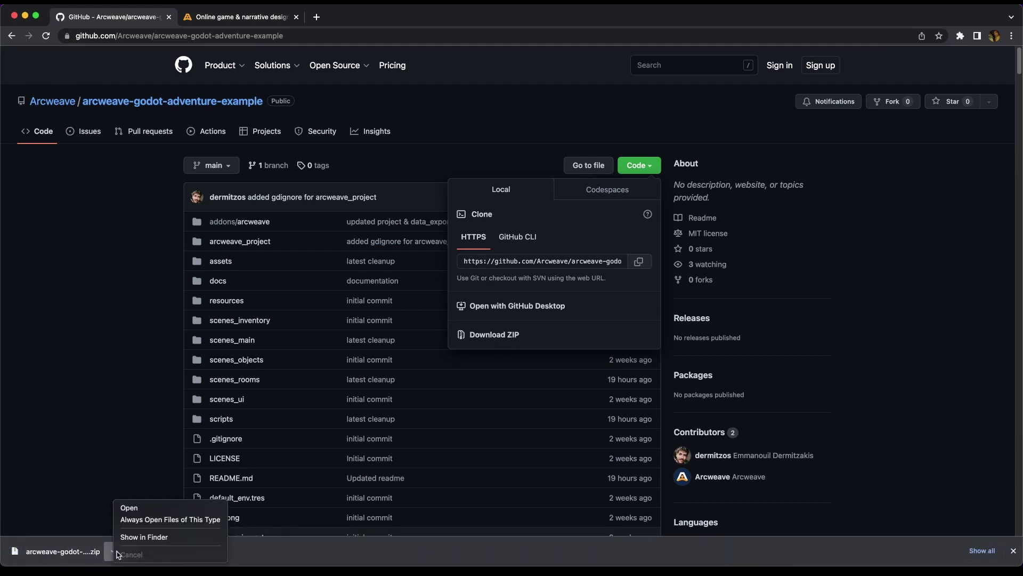
left_click(140, 537)
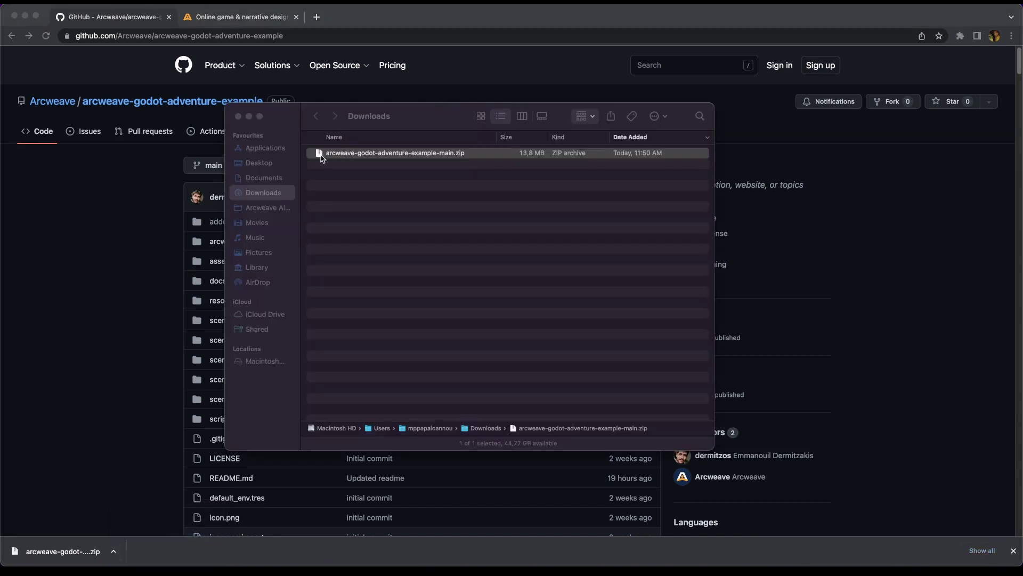
double_click(321, 155)
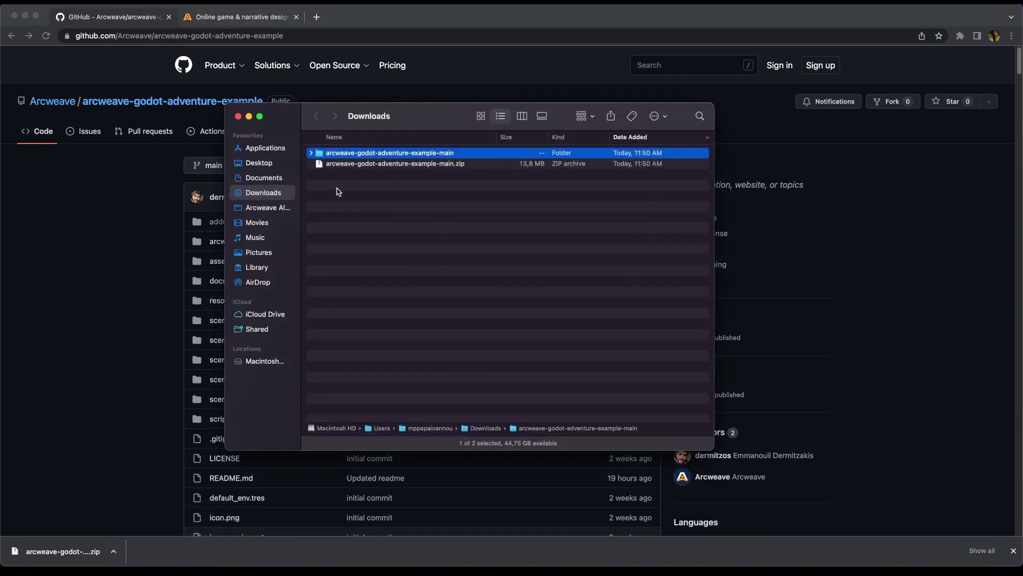
double_click(319, 155)
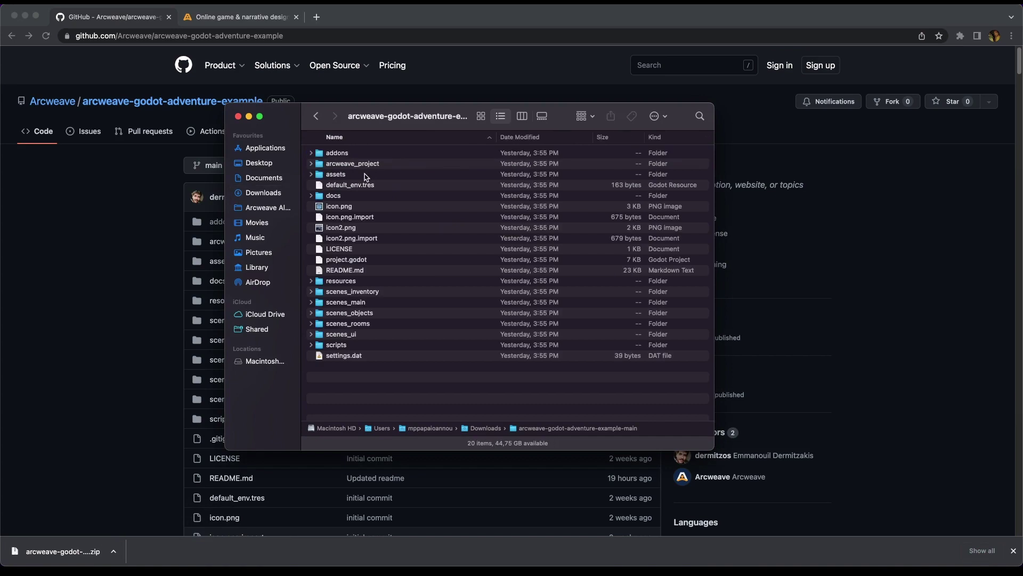
mouse_move(453, 106)
left_mouse_down()
mouse_move(289, 117)
mouse_move(269, 130)
left_mouse_up()
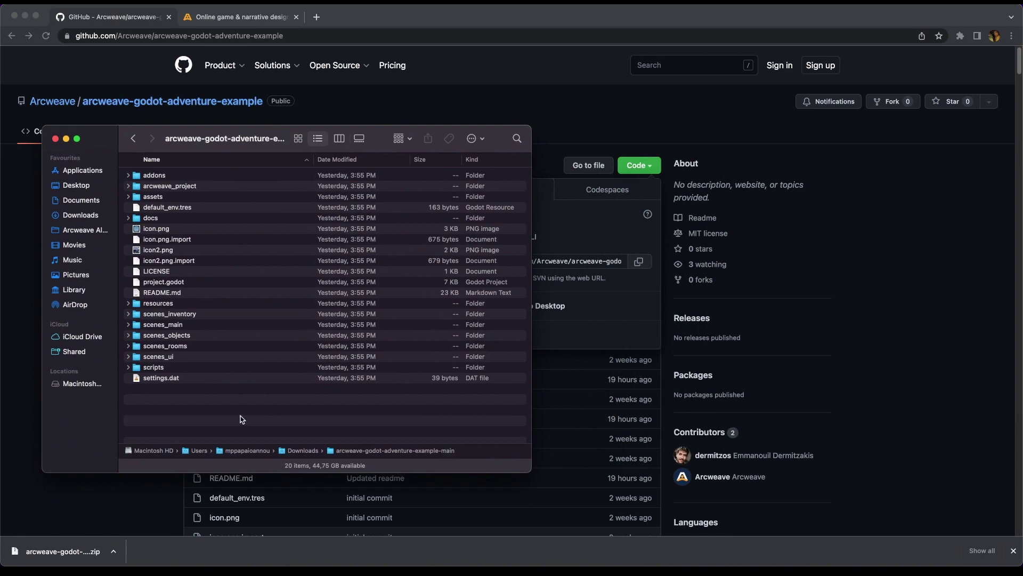
left_click(139, 190)
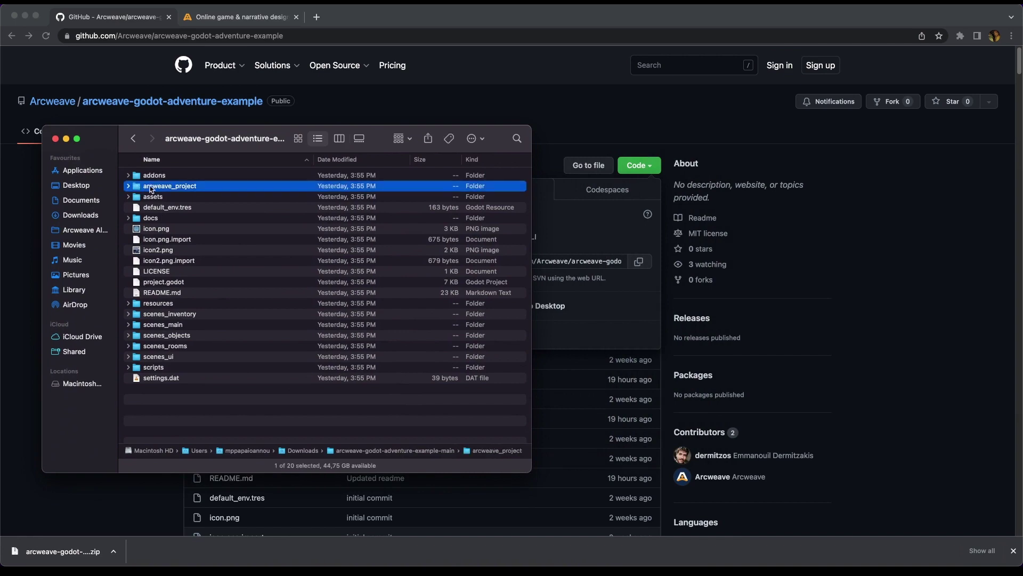
double_click(134, 188)
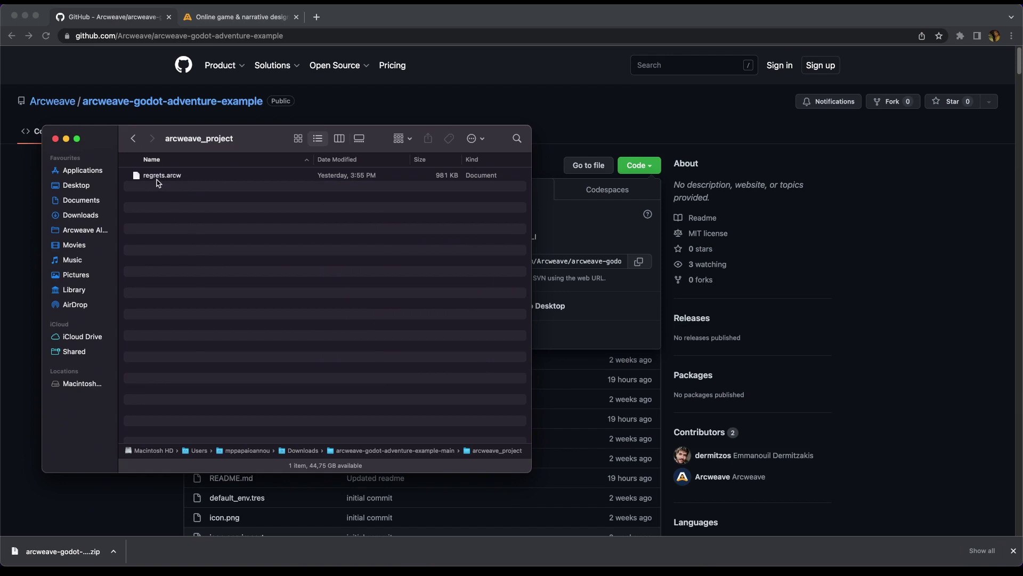
left_click(157, 177)
left_click(231, 18)
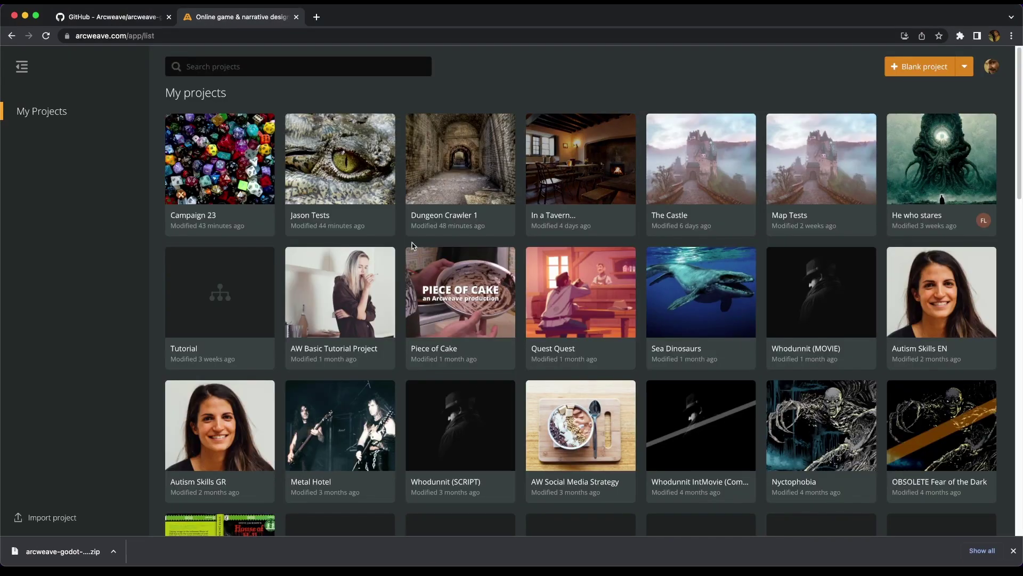
- Import regrets.arcw from the extracted example's arcweave_project folder as a new Arcweave project
left_click(1013, 551)
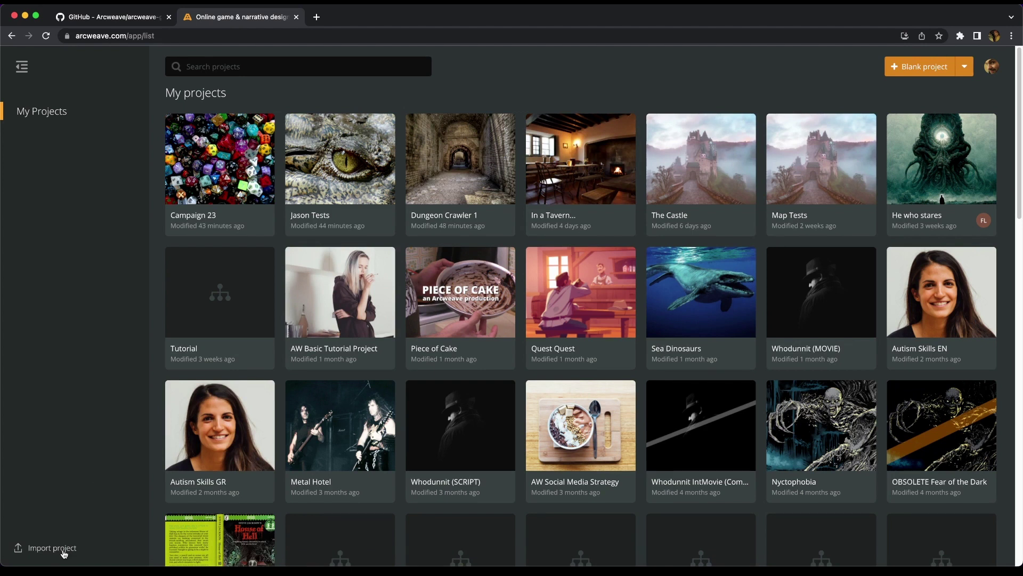
left_click(63, 553)
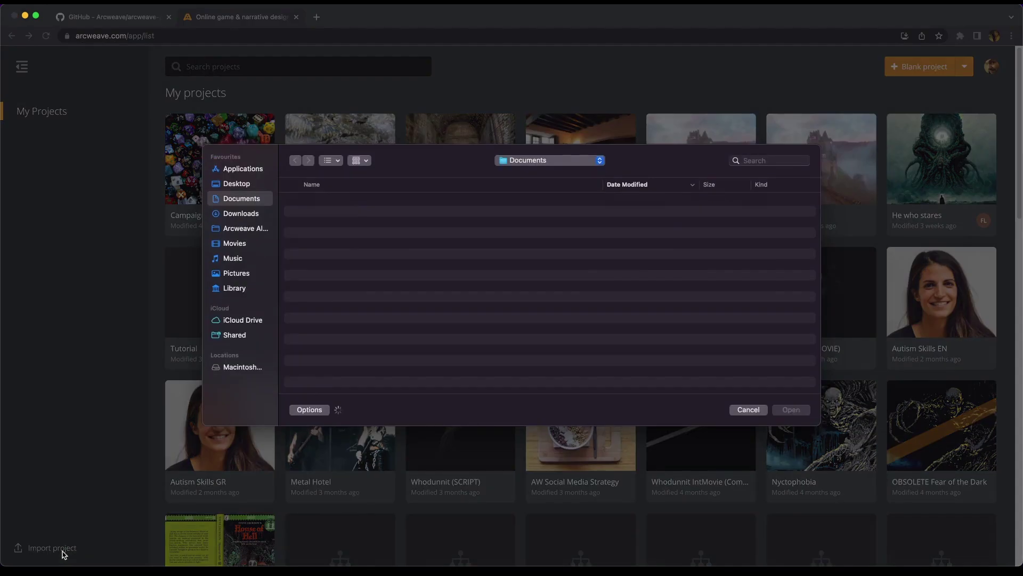
left_click(267, 214)
left_click(316, 212)
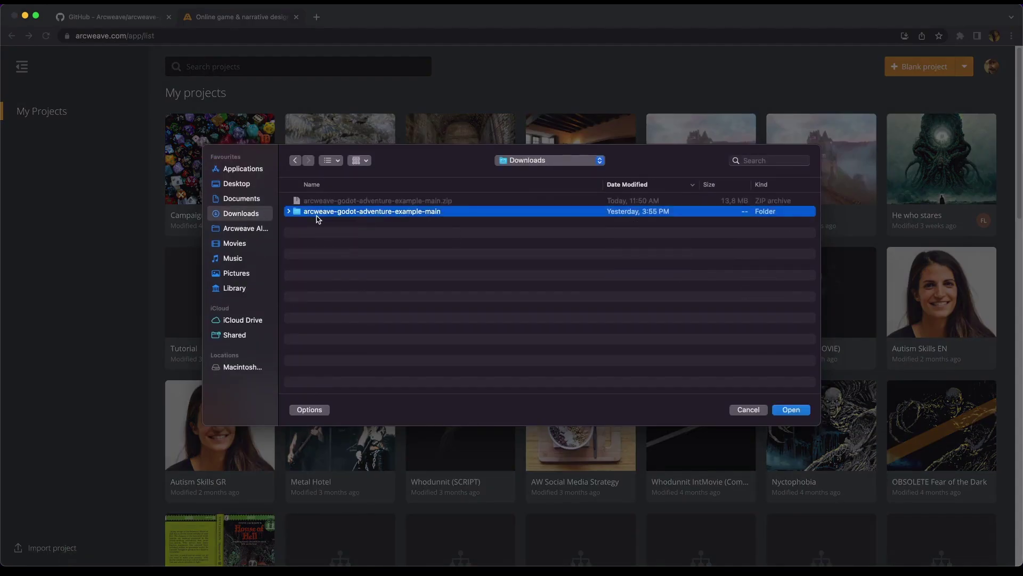
double_click(316, 211)
double_click(317, 212)
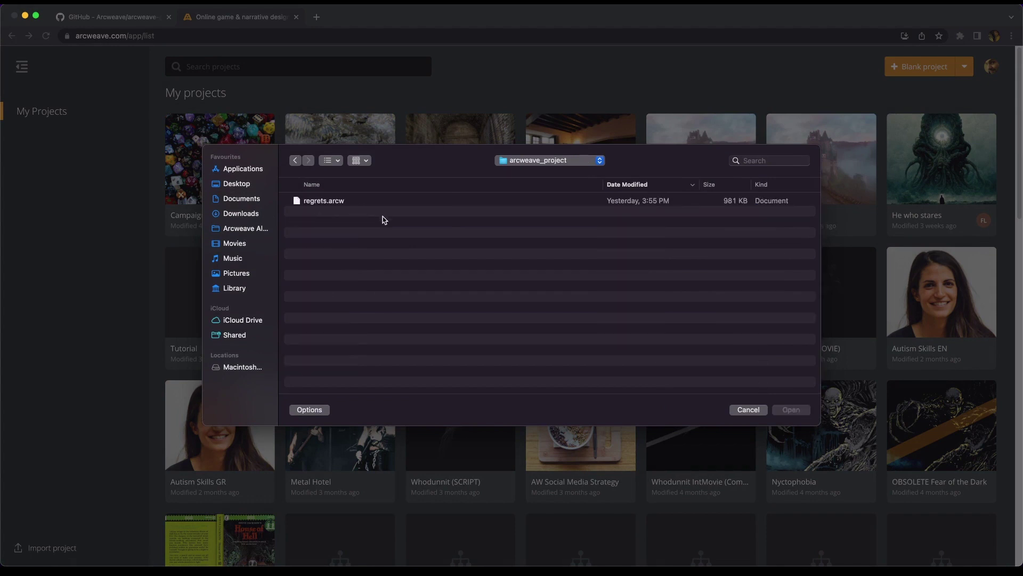
left_click(346, 206)
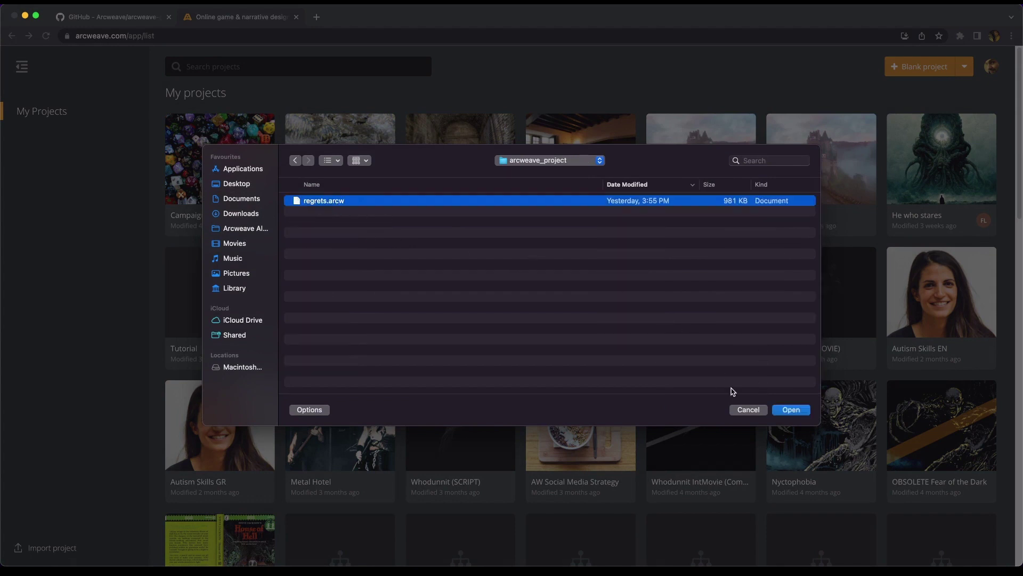
left_click(791, 410)
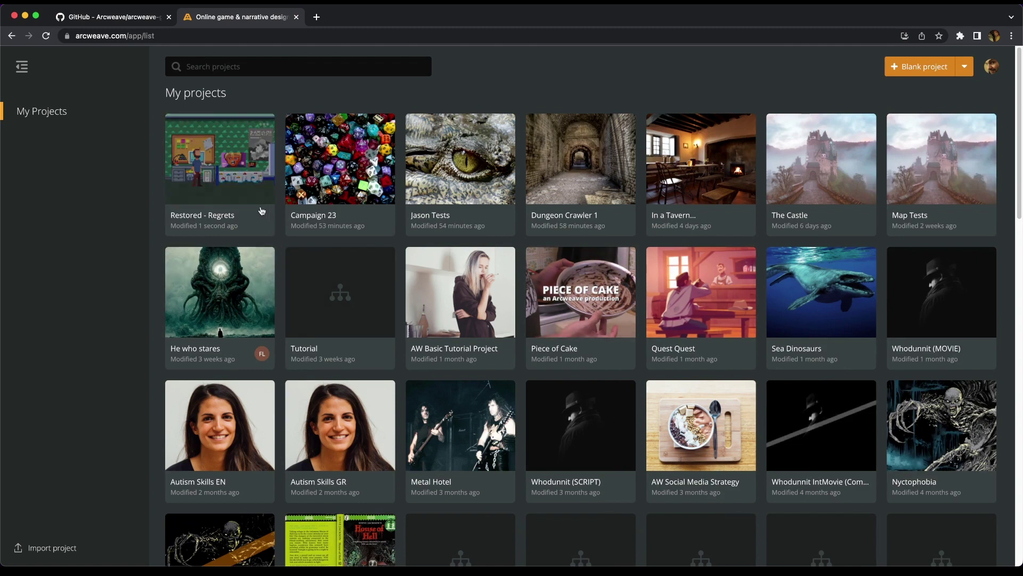
- Rename the imported project from 'Restored - Regrets' to 'Regrets' and open it
left_click(265, 126)
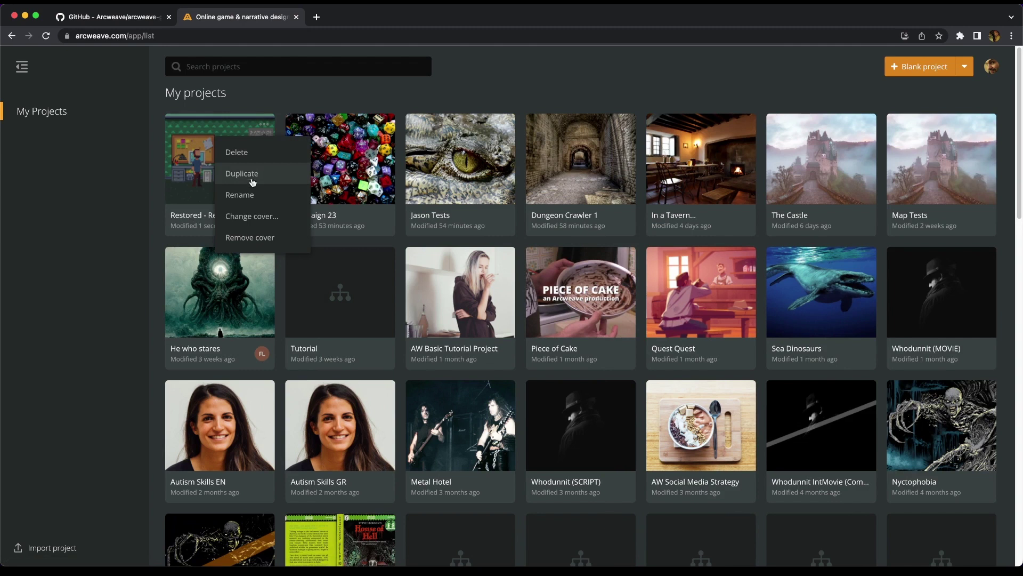
left_click(258, 195)
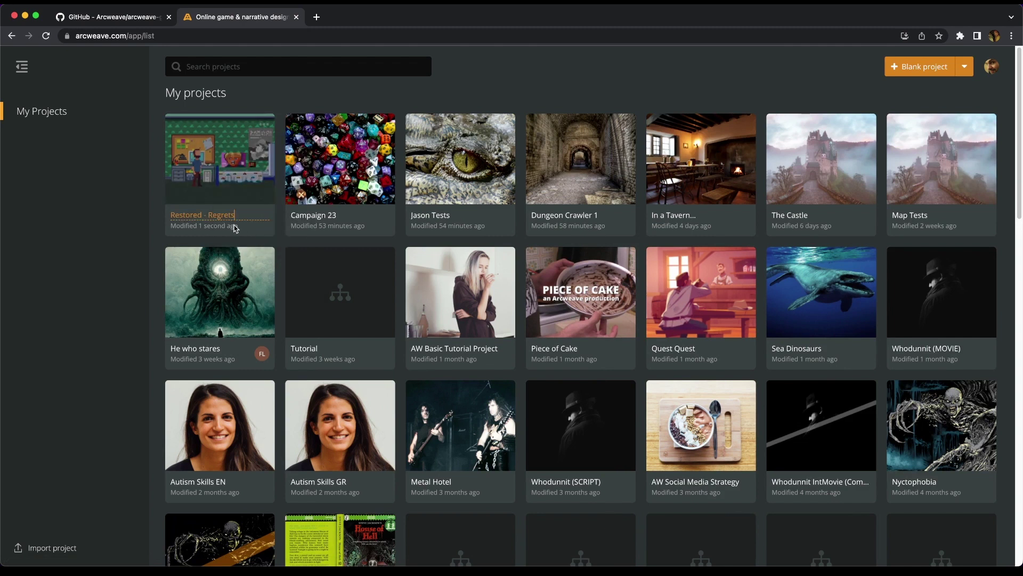
left_click_drag(209, 215, 143, 223)
key("BackSpace")
key("Escape")
left_click(219, 152)
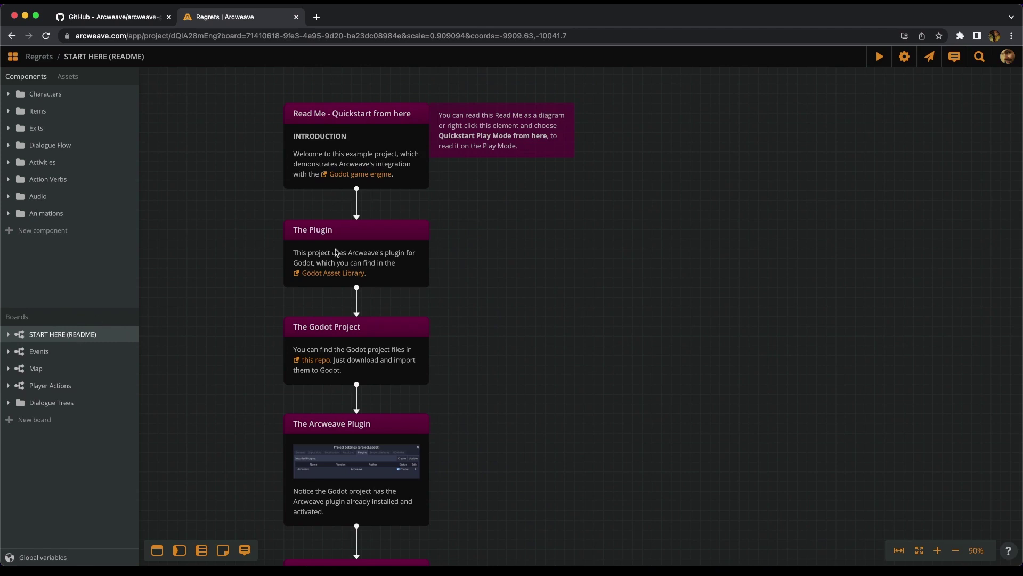
- Zoom out to view the whole START HERE (README) quickstart flow
scroll(542, 265, "down", 1)
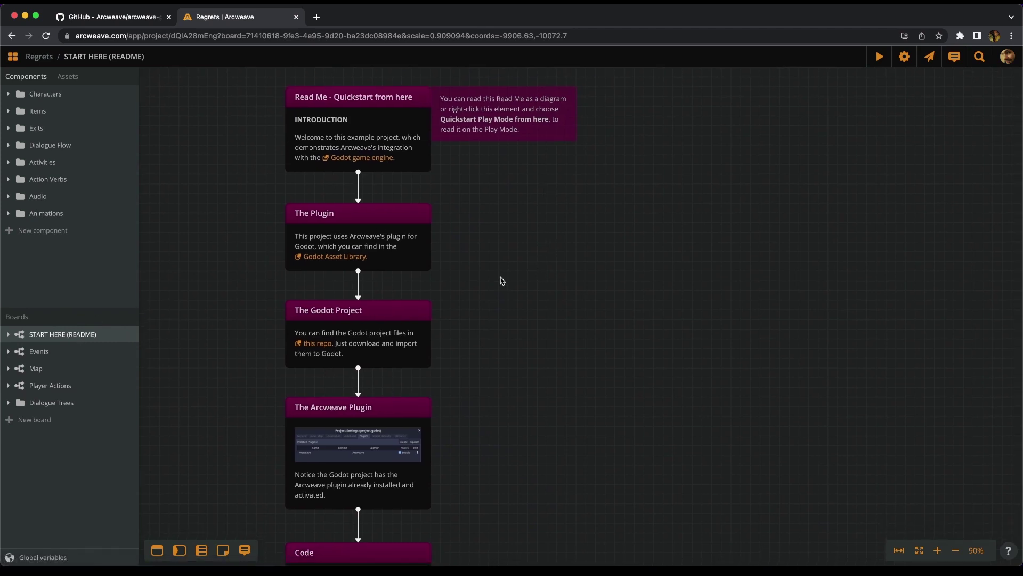
scroll(507, 238, "down", 5, "ctrl")
scroll(509, 233, "down", 1, "ctrl")
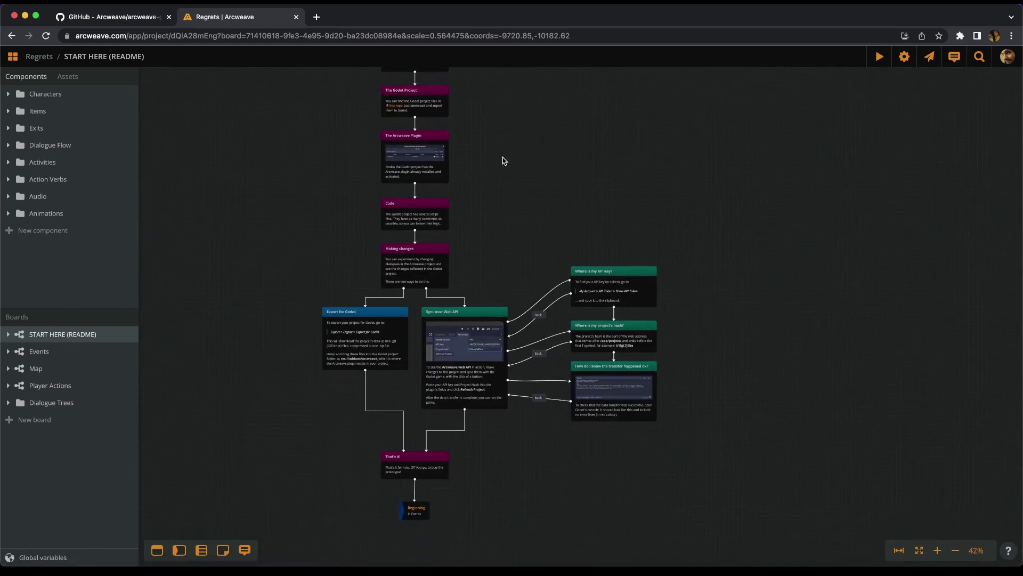
- Glance at the Events board, then view the Map board zoomed around the Bedroom element
left_click(58, 353)
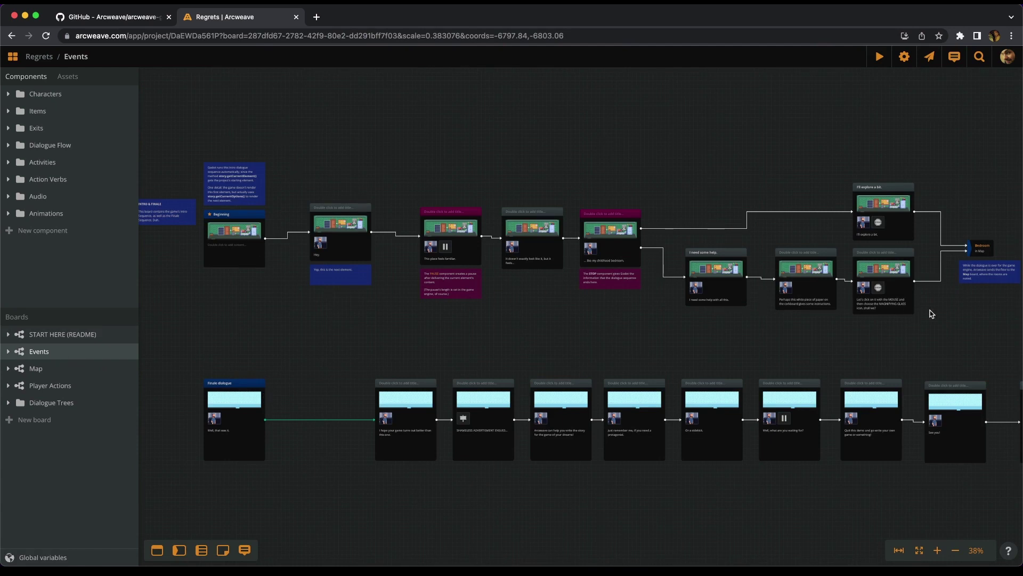
left_click(30, 368)
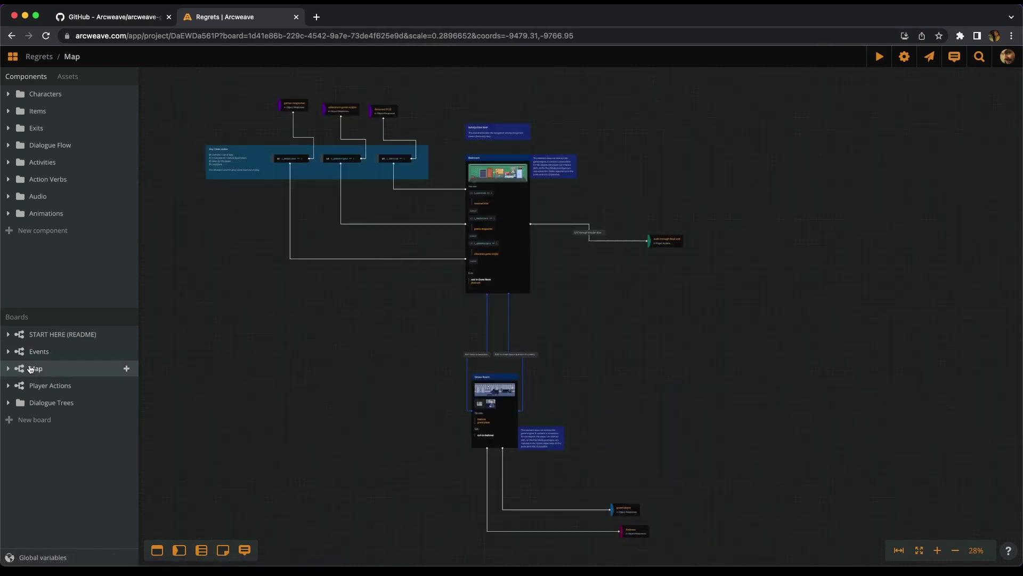
scroll(628, 323, "down", 1)
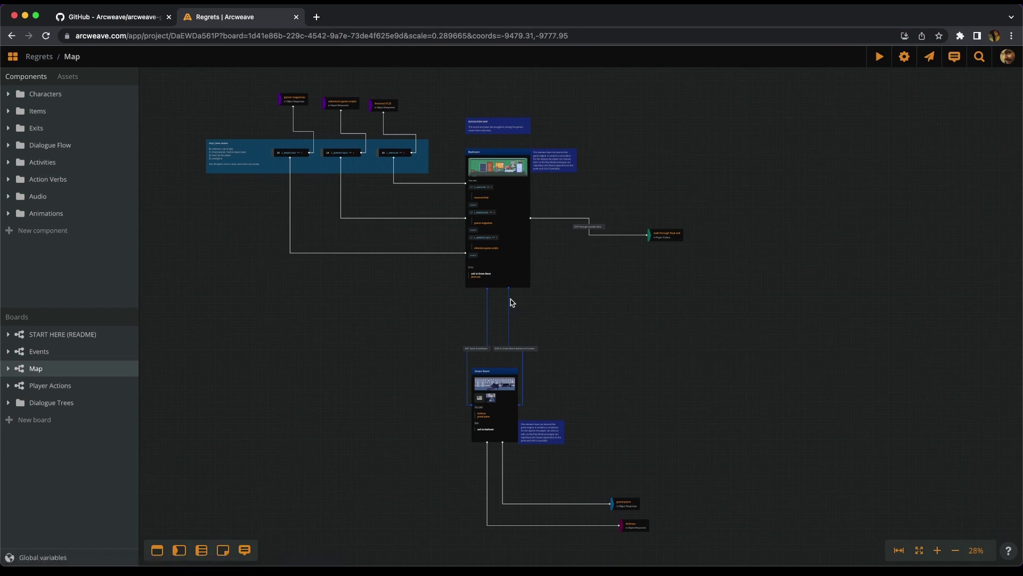
scroll(394, 207, "up", 5, "ctrl")
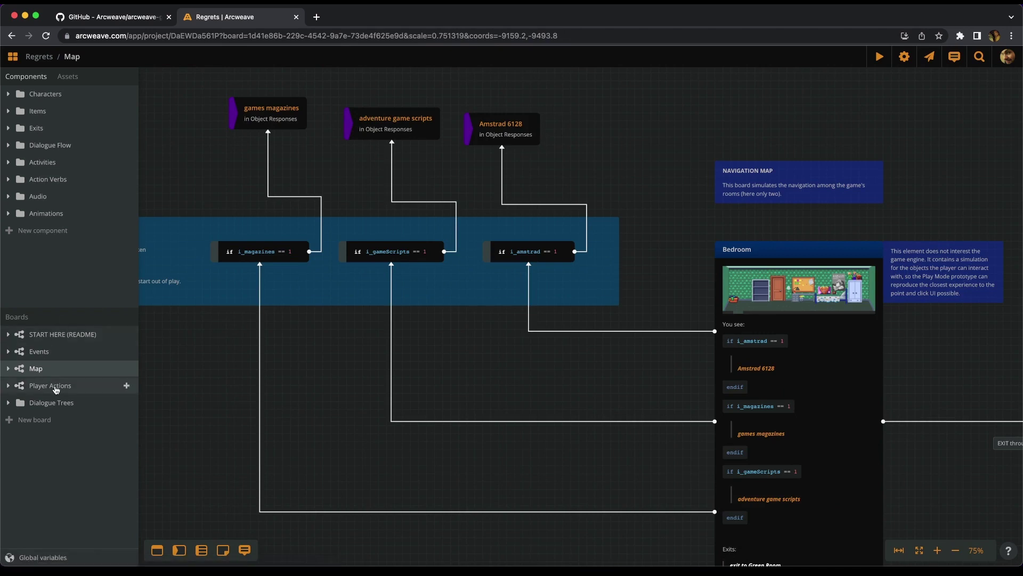
- View the Player Actions board, zooming around the examine and handle grand piano elements
left_click(55, 386)
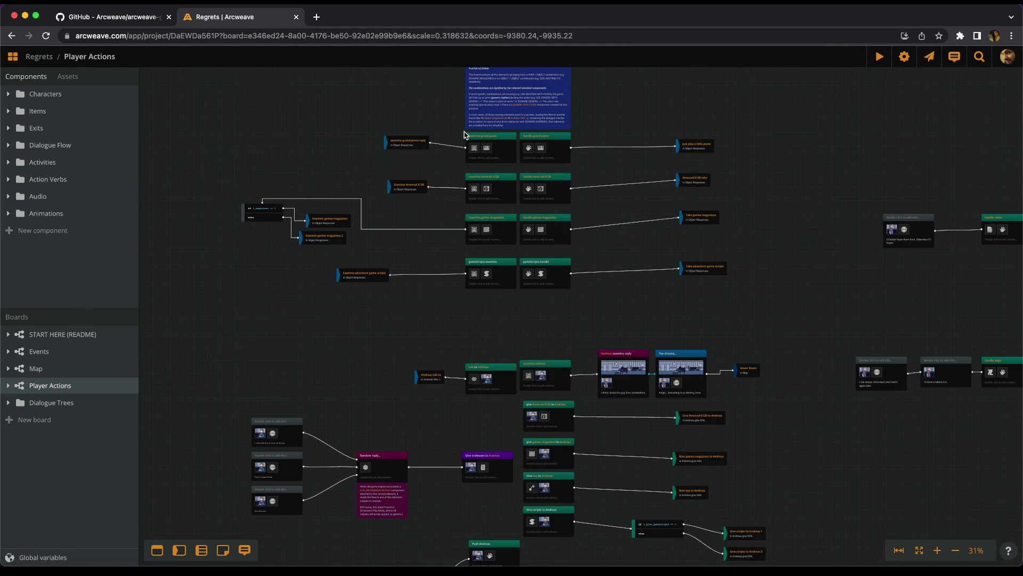
scroll(563, 111, "up", 2)
scroll(483, 152, "up", 10)
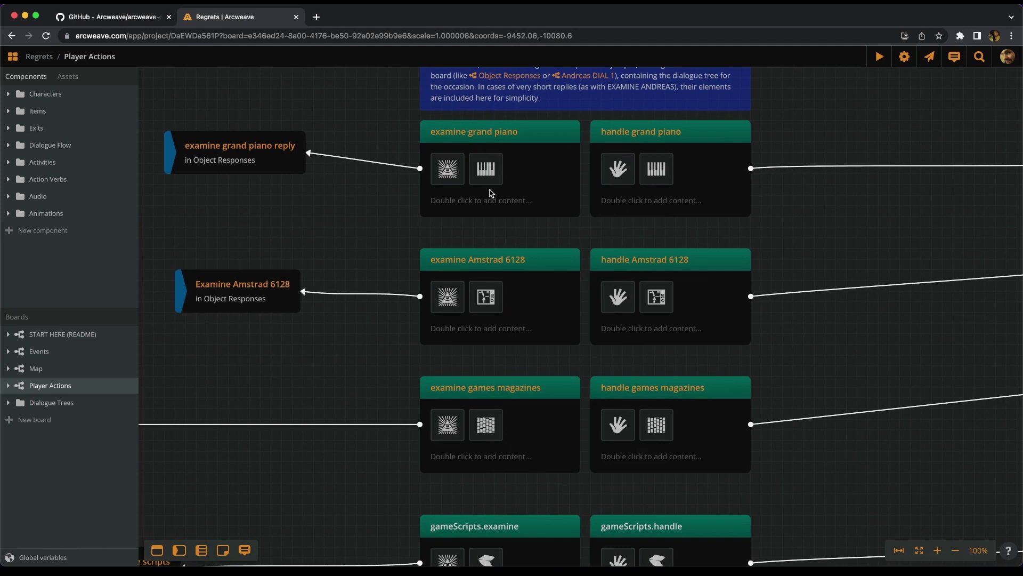
scroll(490, 192, "down", 6)
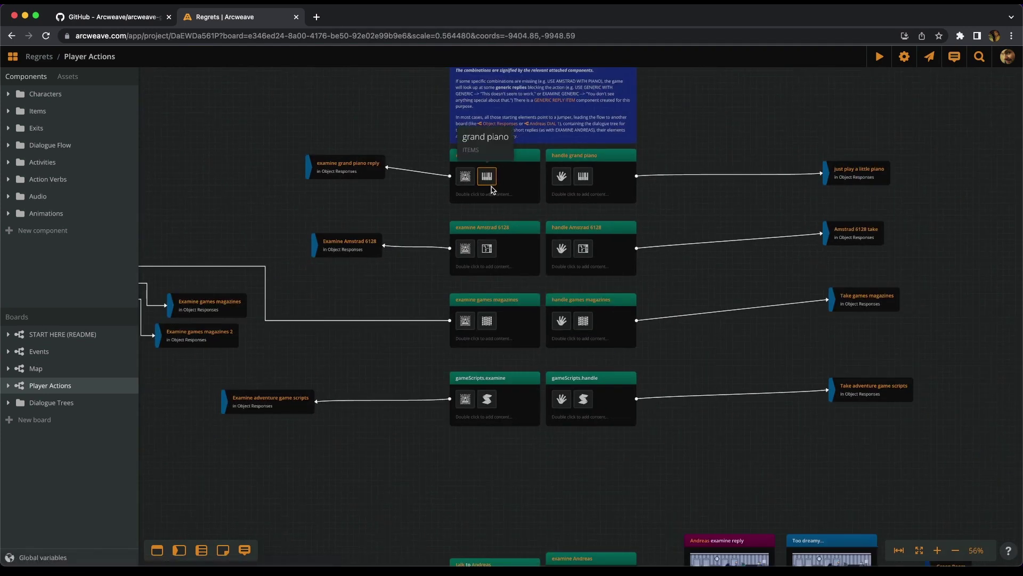
scroll(490, 189, "down", 3)
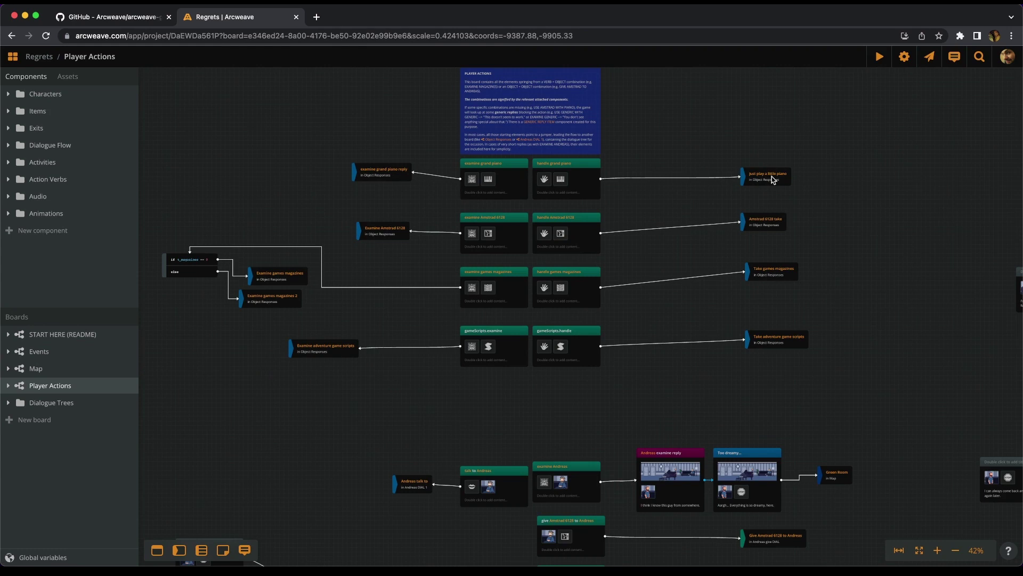
scroll(777, 174, "up", 2)
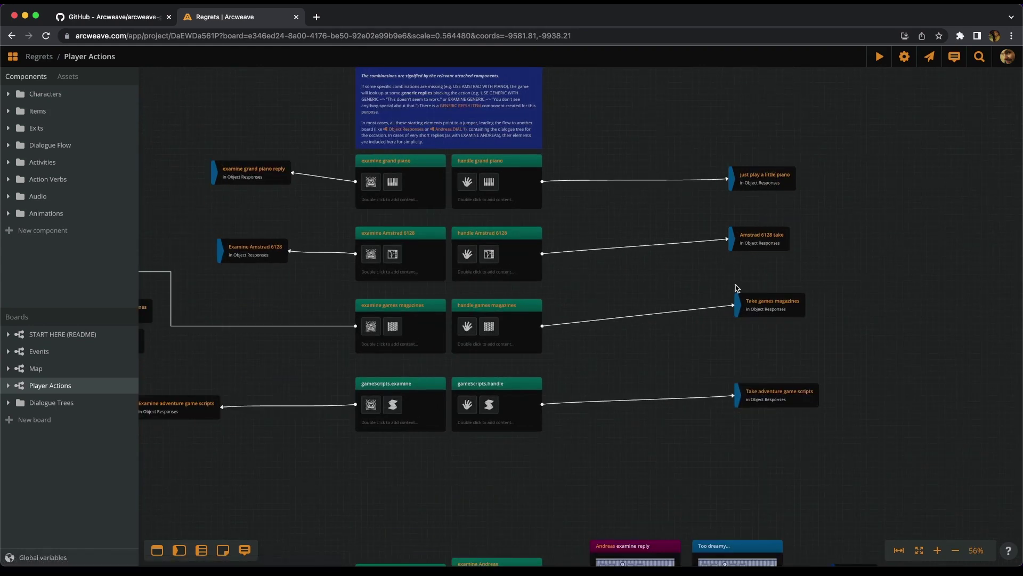
- Follow the Examine Amstrad 6128 jumper and look around the Object Responses board
left_click(256, 248)
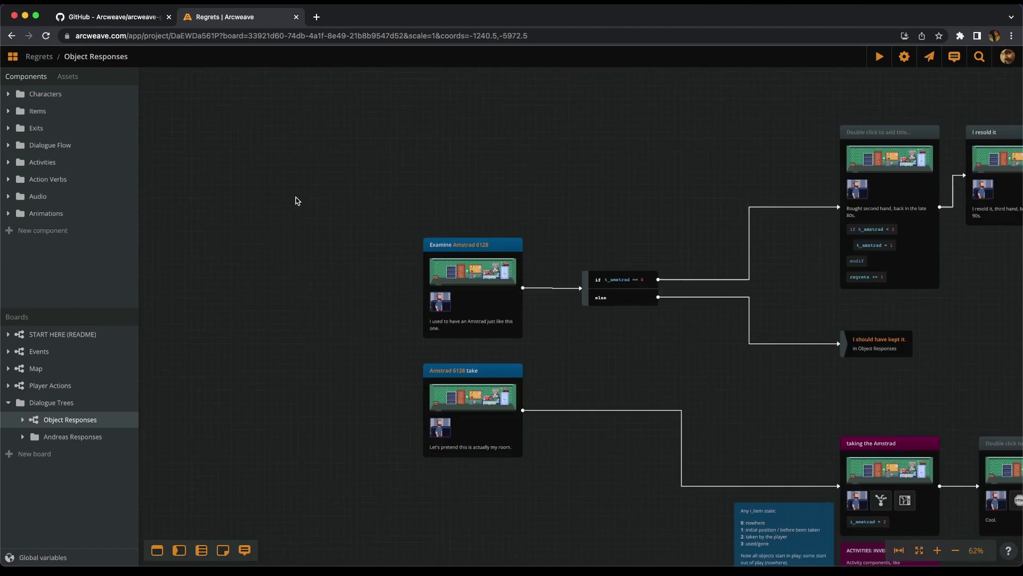
scroll(266, 170, "down", 5)
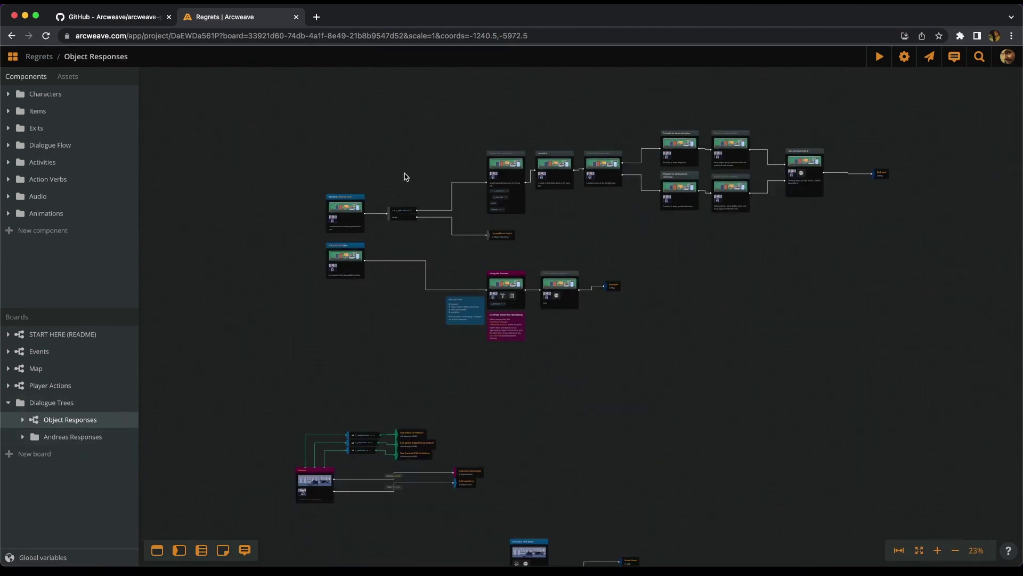
scroll(419, 174, "up", 3)
scroll(419, 175, "right", 5)
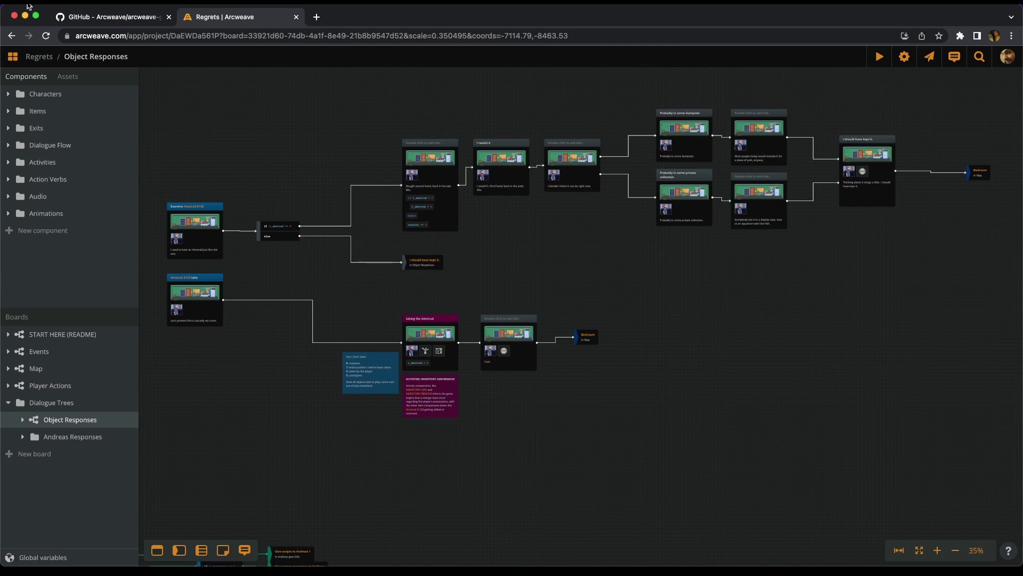
left_click(120, 17)
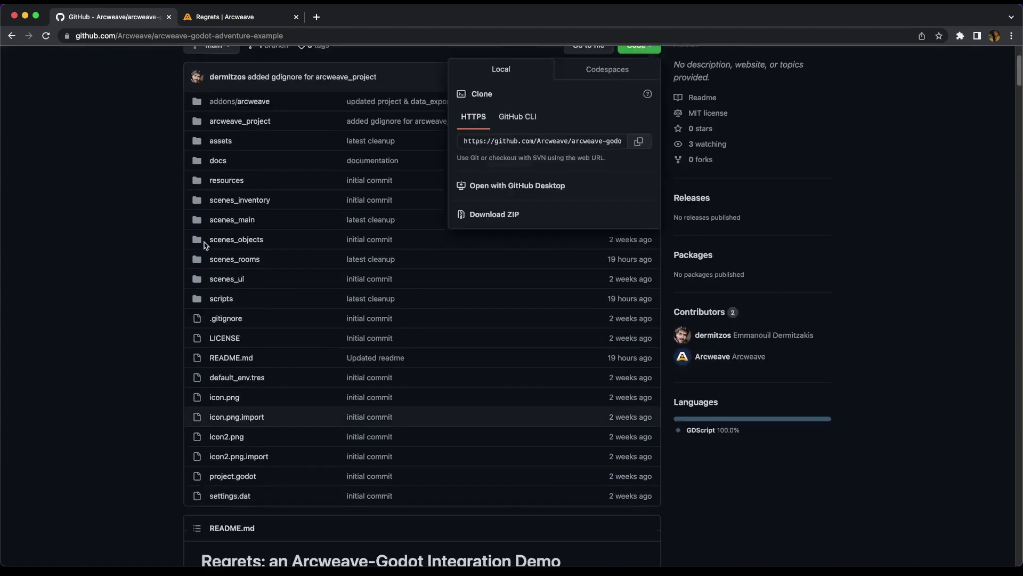
scroll(96, 297, "down", 7)
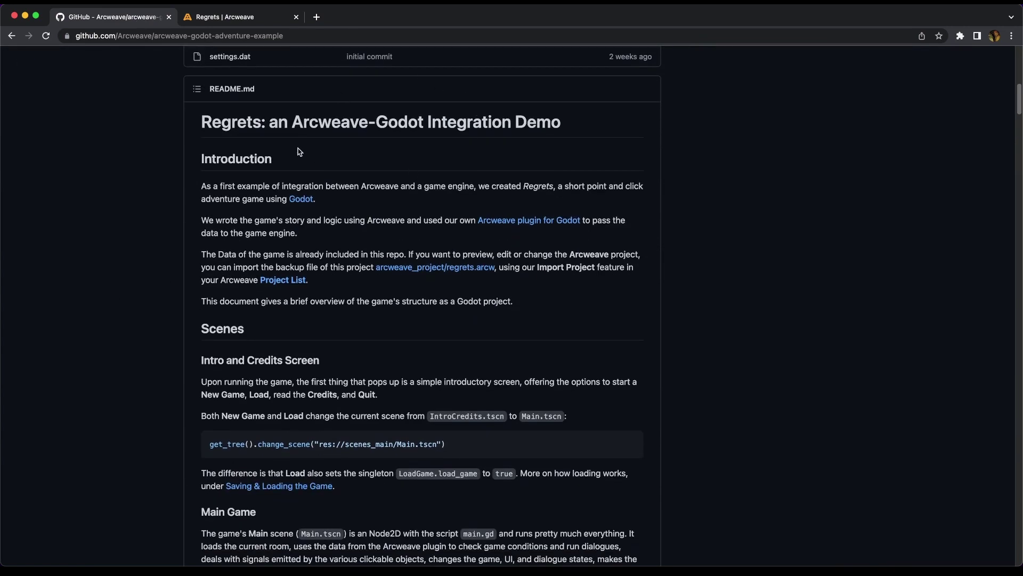
key("ctrl+Tab")
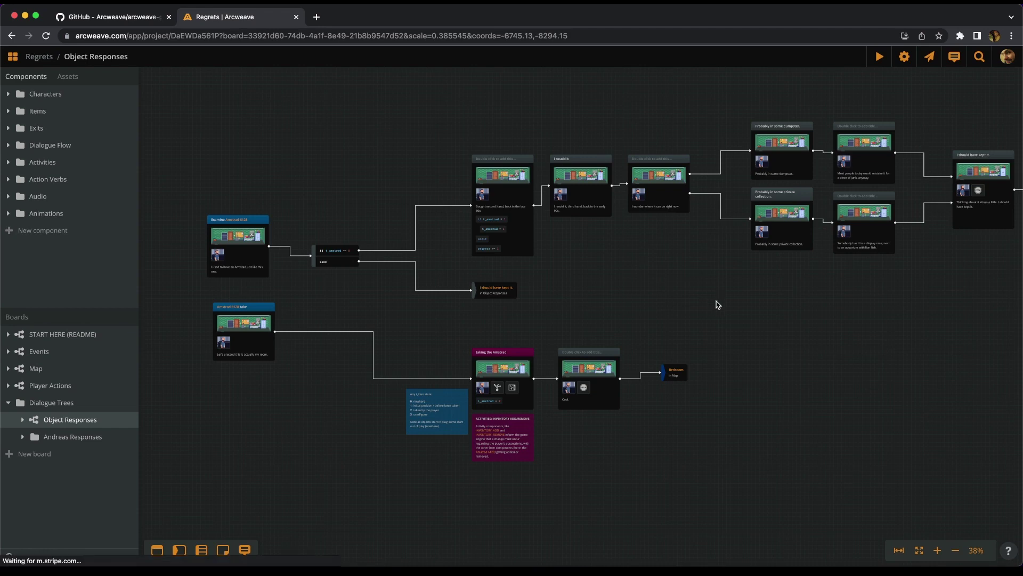
- Show the Events board zoomed in on the Beginning element
left_click(45, 356)
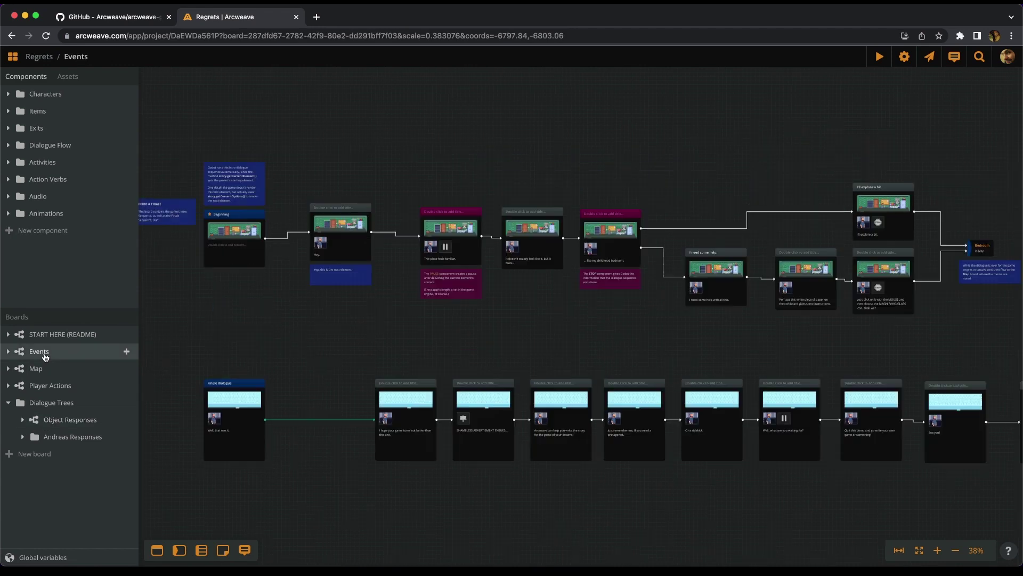
scroll(258, 245, "up", 5)
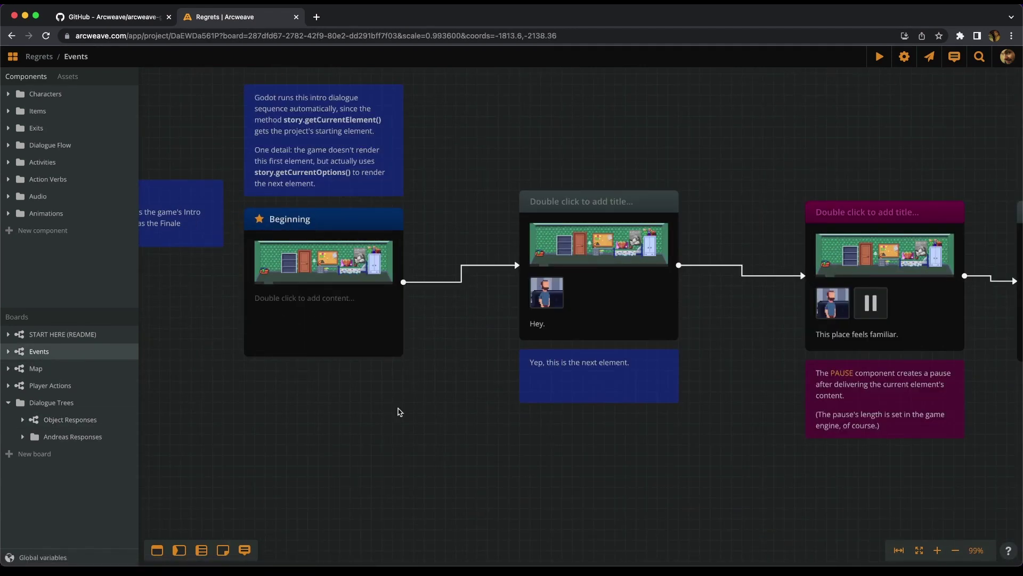
scroll(411, 421, "right", 5)
scroll(459, 280, "up", 3)
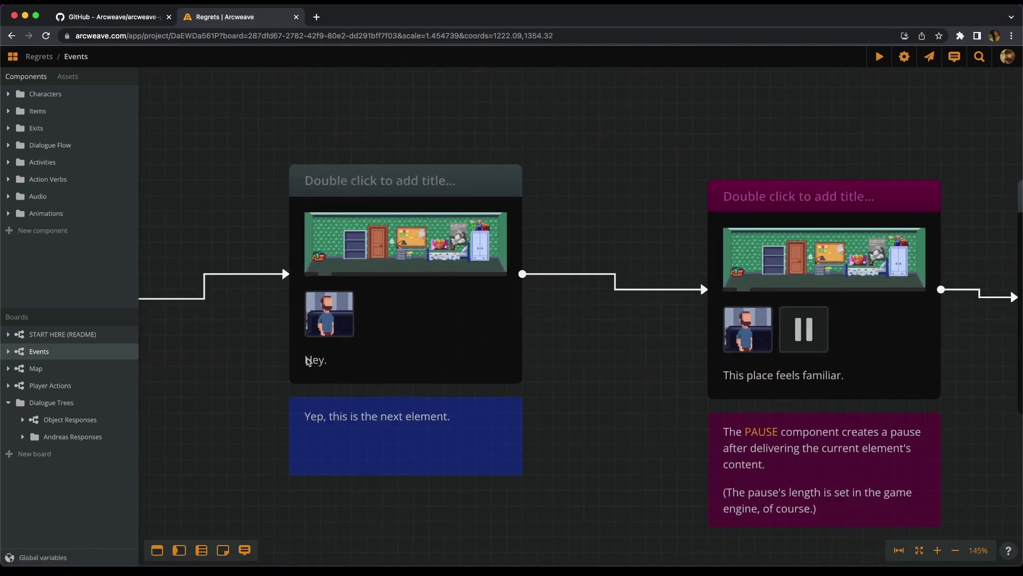
- Pan right along the intro dialogue elements to the two choices leading into Bedroom
mouse_move(345, 325)
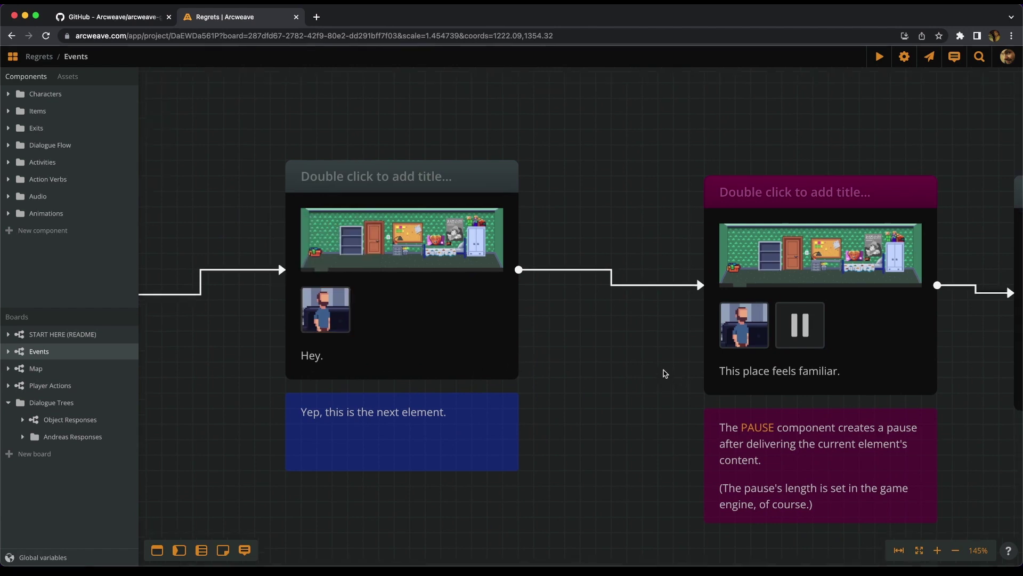
scroll(621, 358, "right", 10)
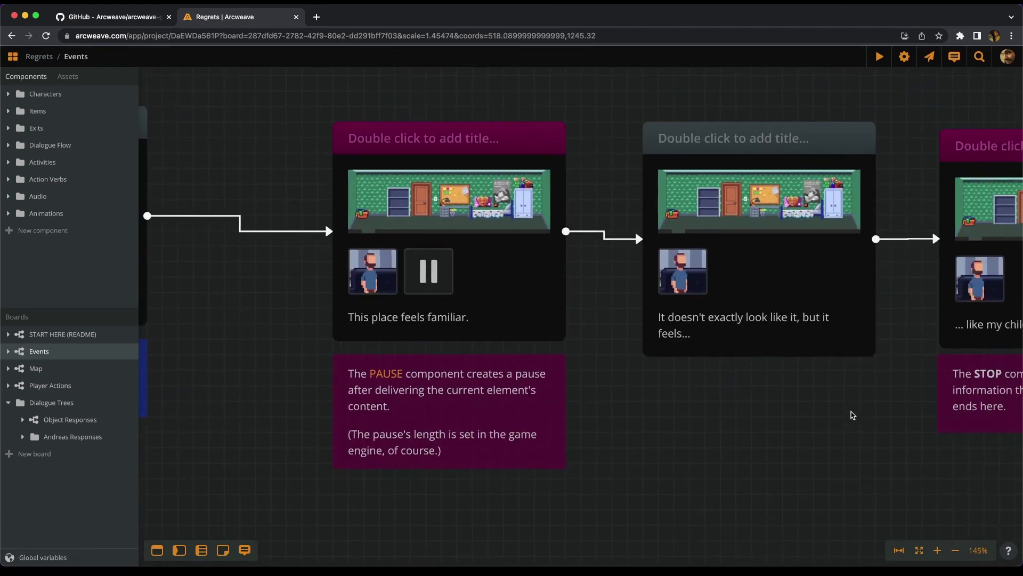
scroll(849, 413, "right", 7)
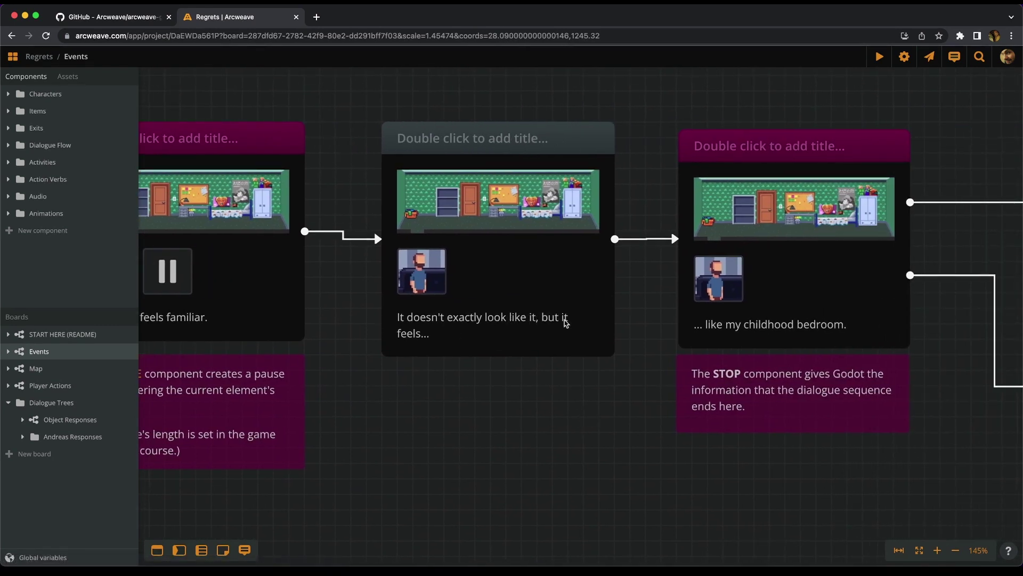
left_click_drag(629, 394, 500, 404)
scroll(500, 403, "right", 6)
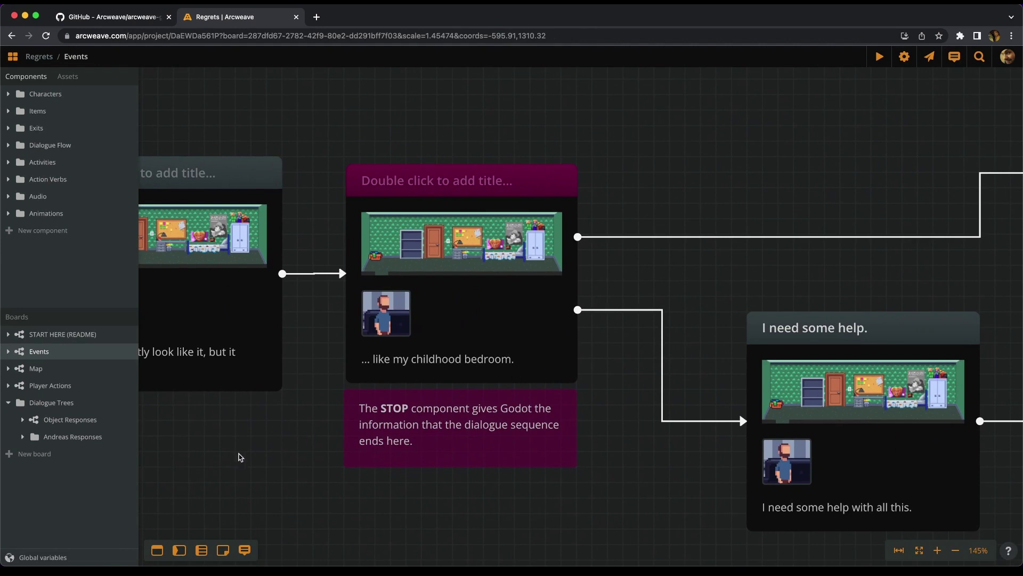
scroll(224, 444, "down", 5, "ctrl")
scroll(548, 122, "right", 3)
scroll(548, 122, "right", 2)
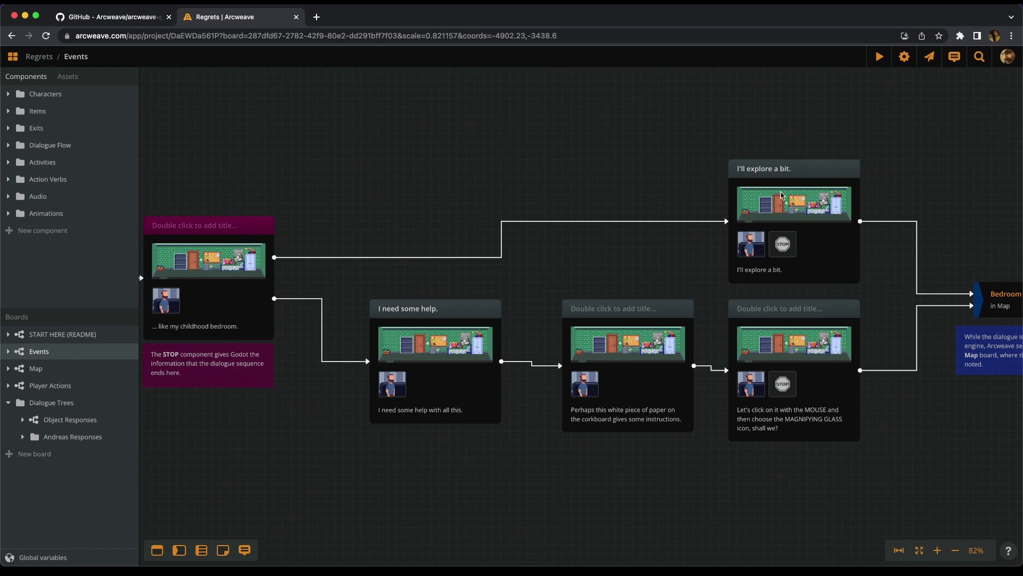
scroll(659, 148, "right", 1)
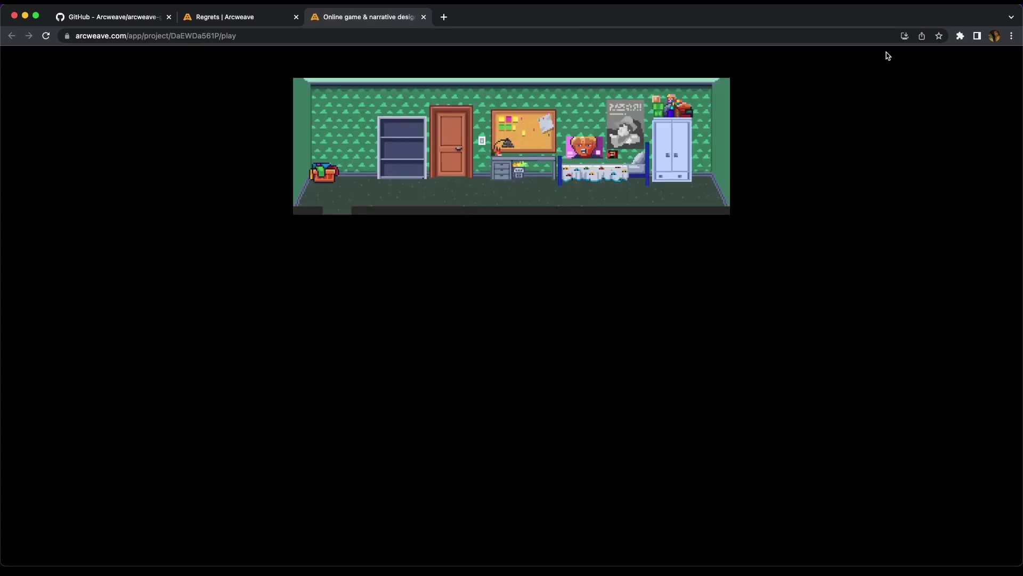
- Play through the opening dialogue, choosing 'I need some help.', up to the room passage
left_click(304, 221)
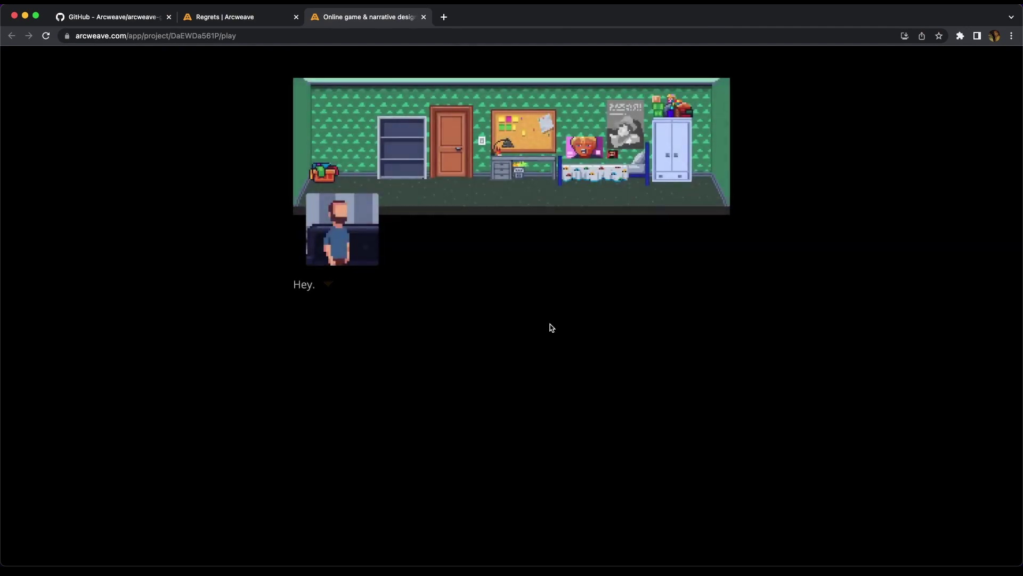
left_click(503, 299)
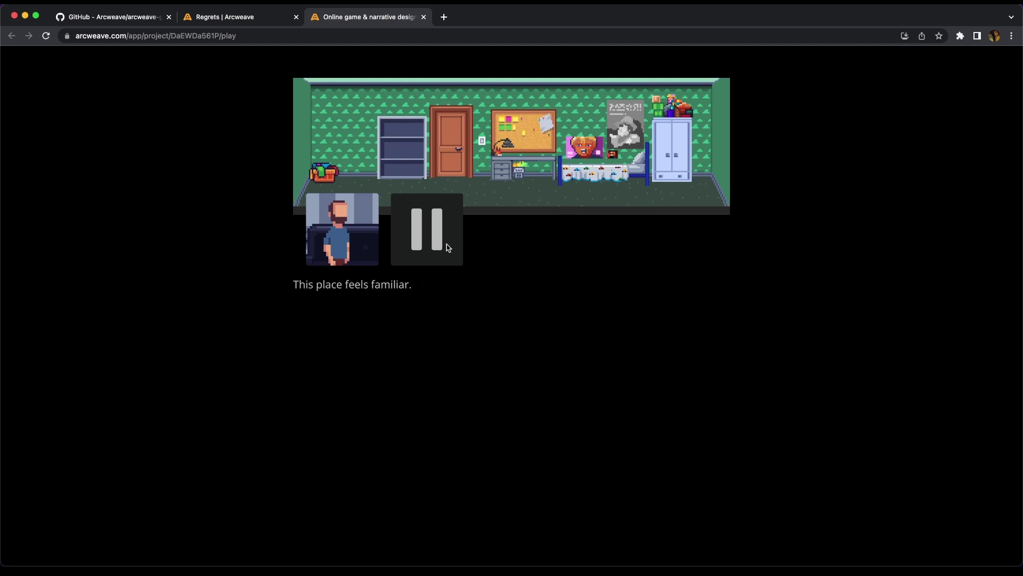
left_click(522, 315)
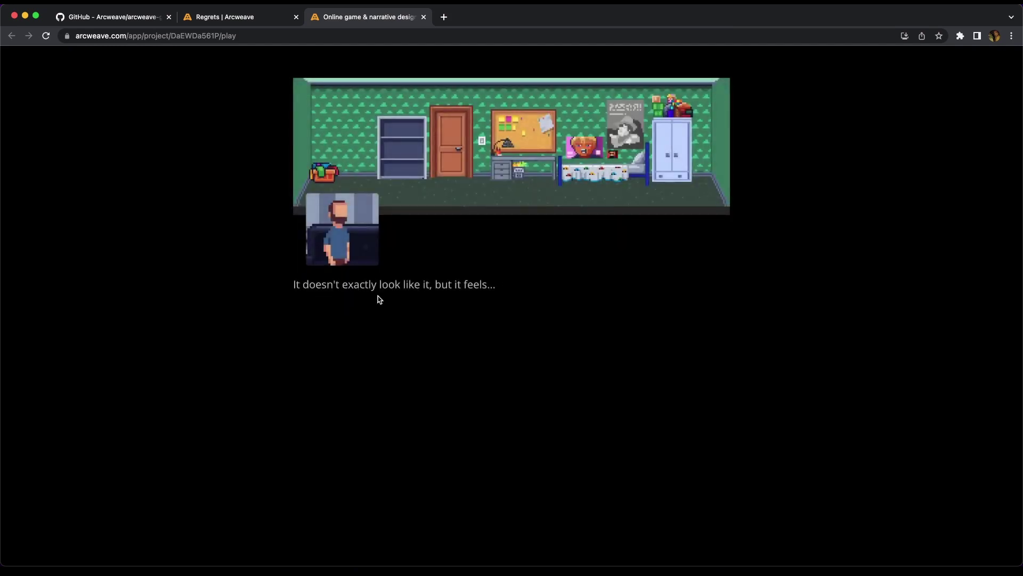
left_click(510, 308)
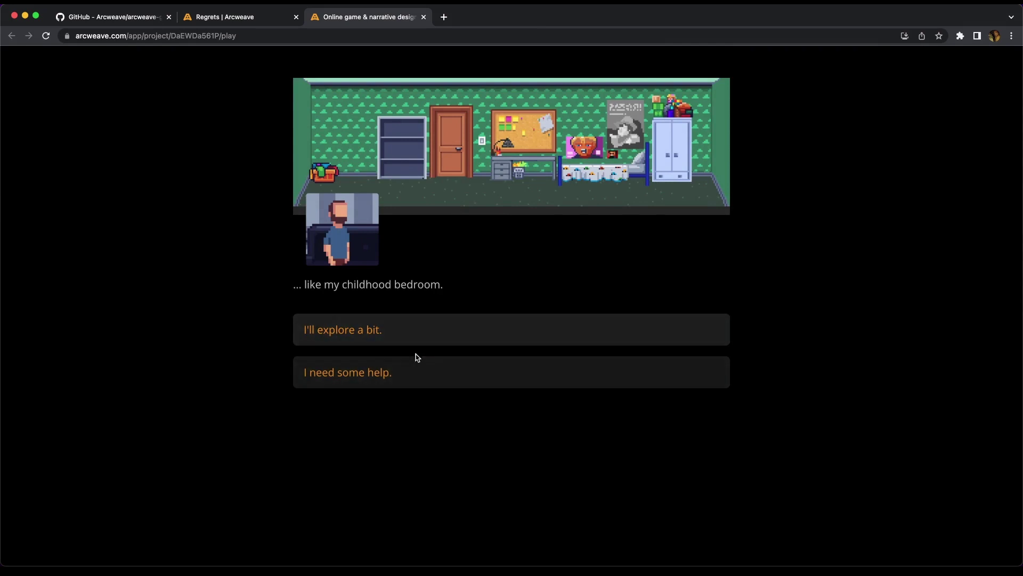
left_click(427, 378)
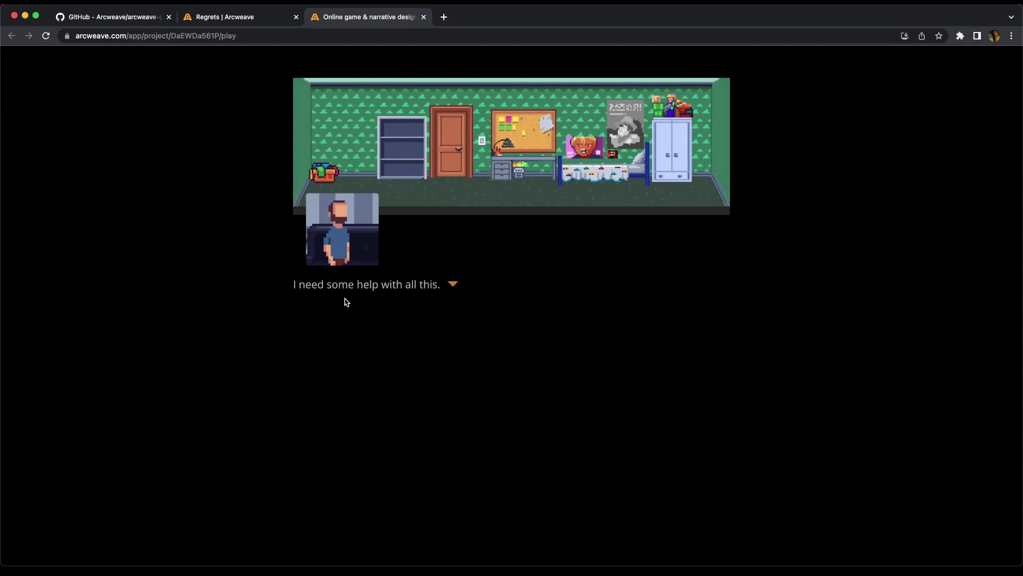
left_click(505, 320)
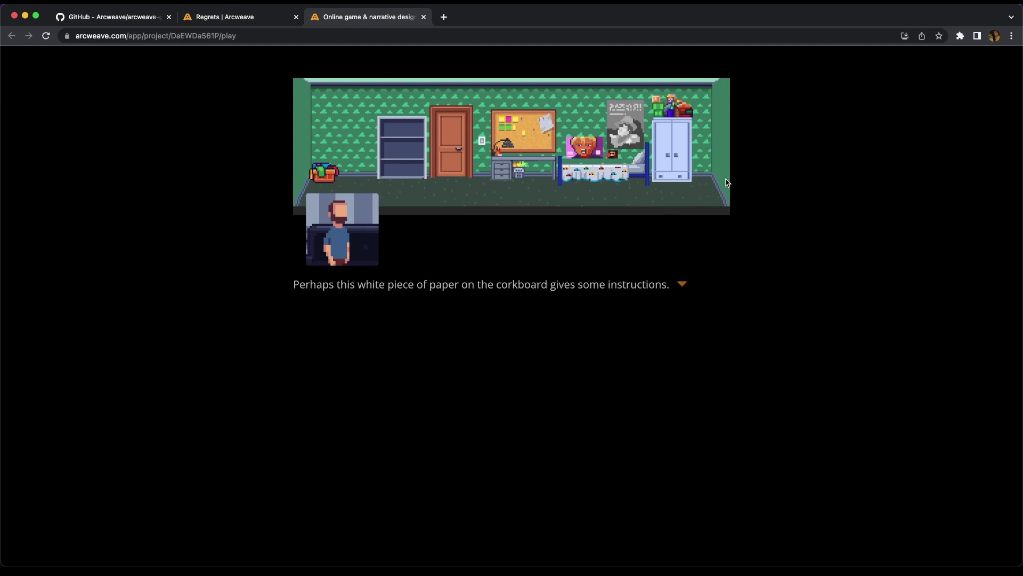
left_click(551, 128)
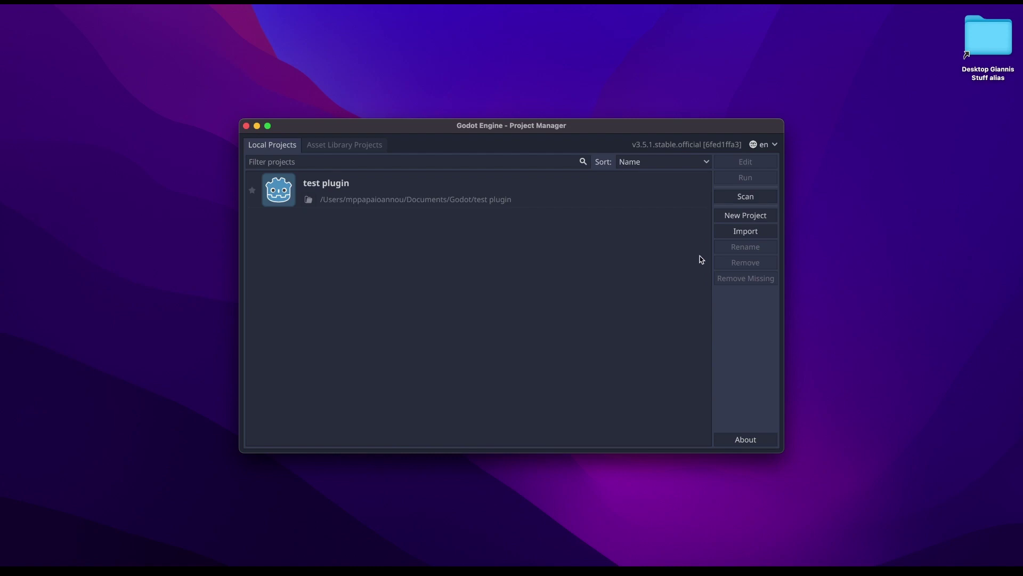
- Import project.godot from Downloads/arcweave-godot-adventure-example-main and open it for editing
left_click(765, 232)
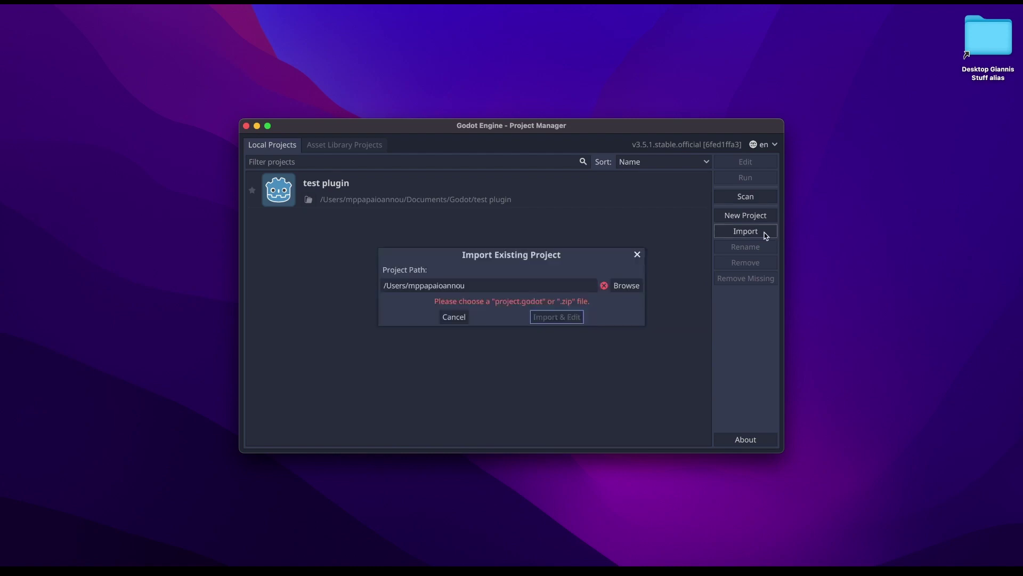
left_click(634, 287)
double_click(358, 352)
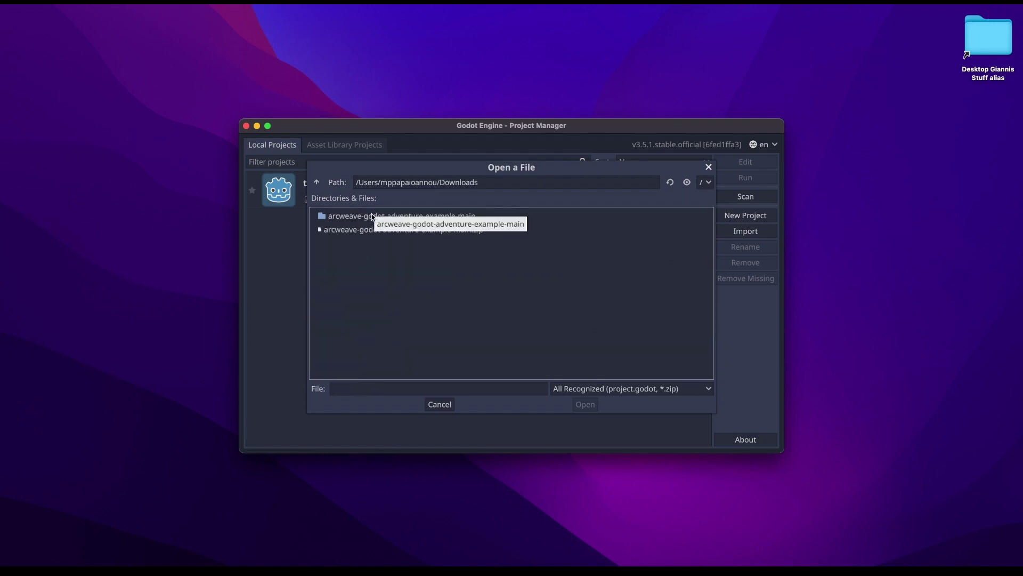
double_click(373, 216)
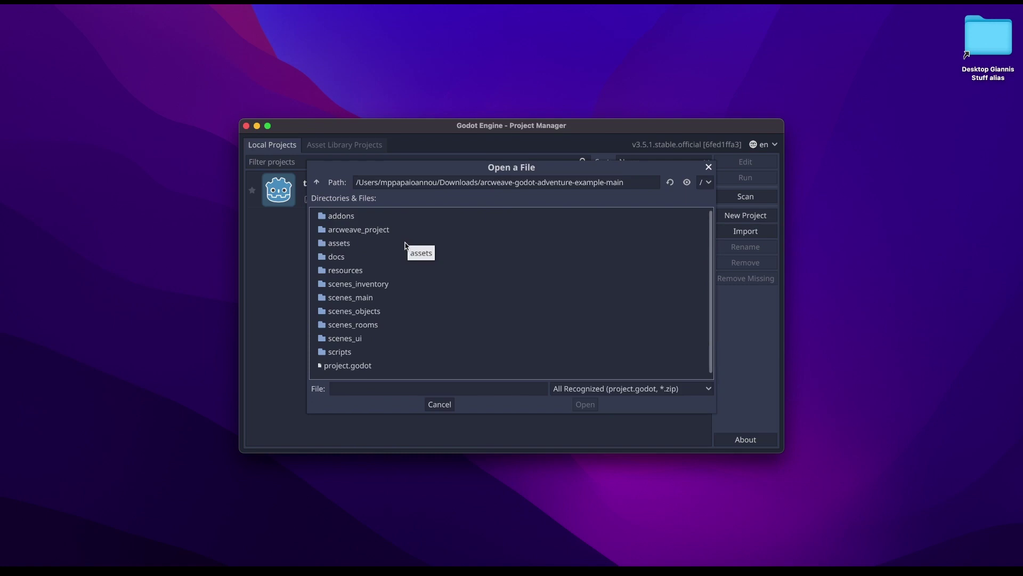
left_click(344, 231)
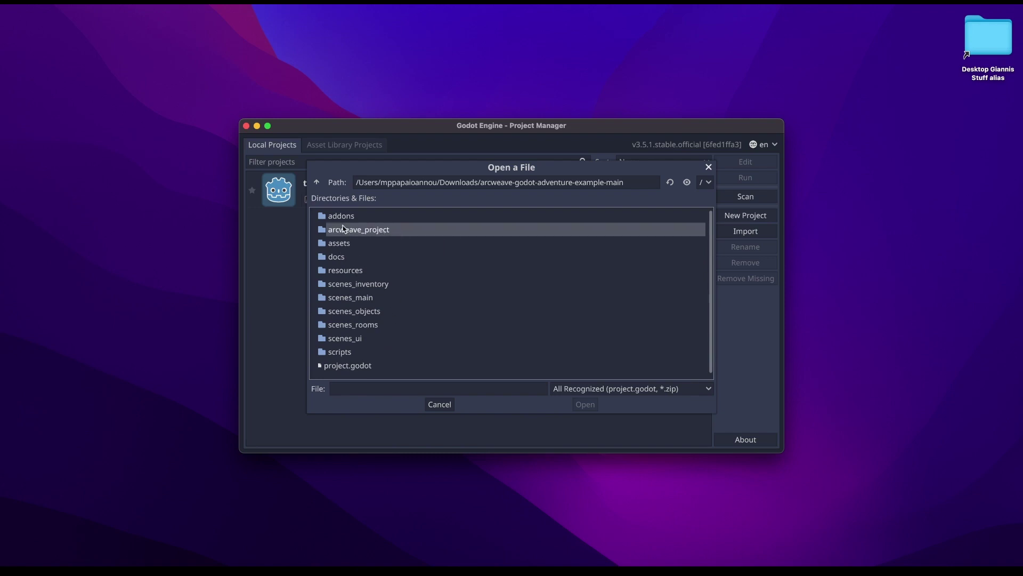
left_click(343, 368)
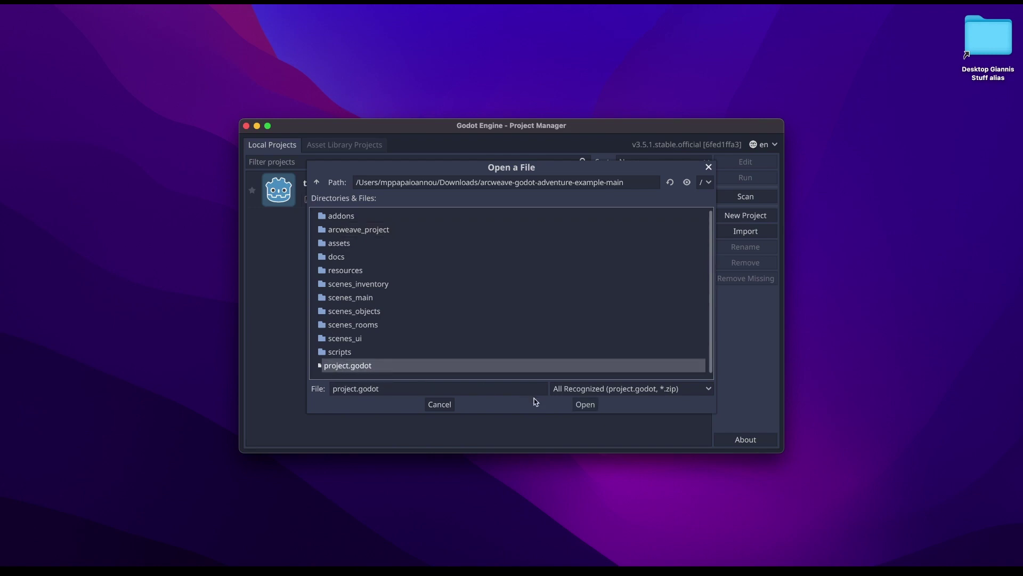
left_click(585, 405)
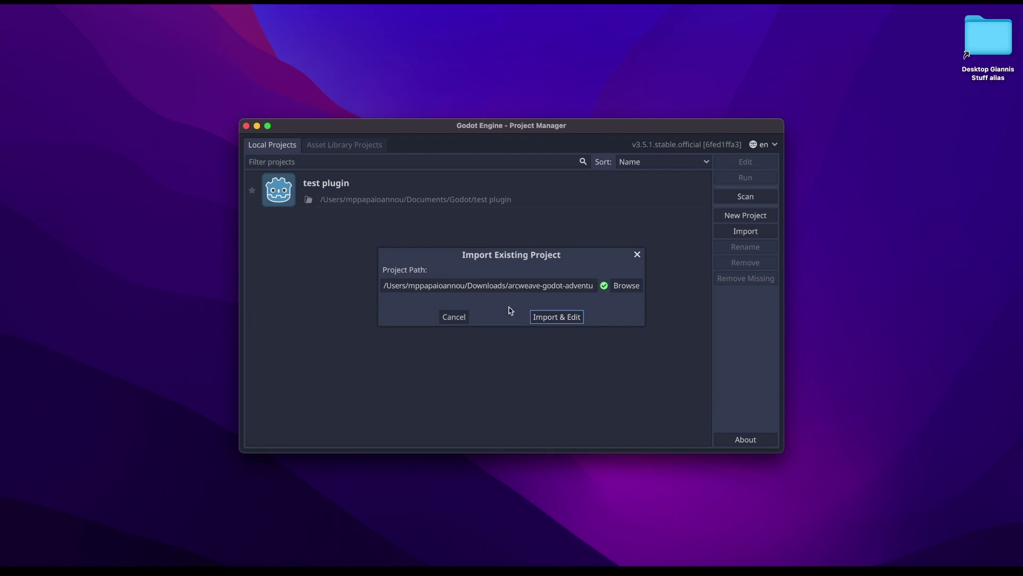
left_click(550, 320)
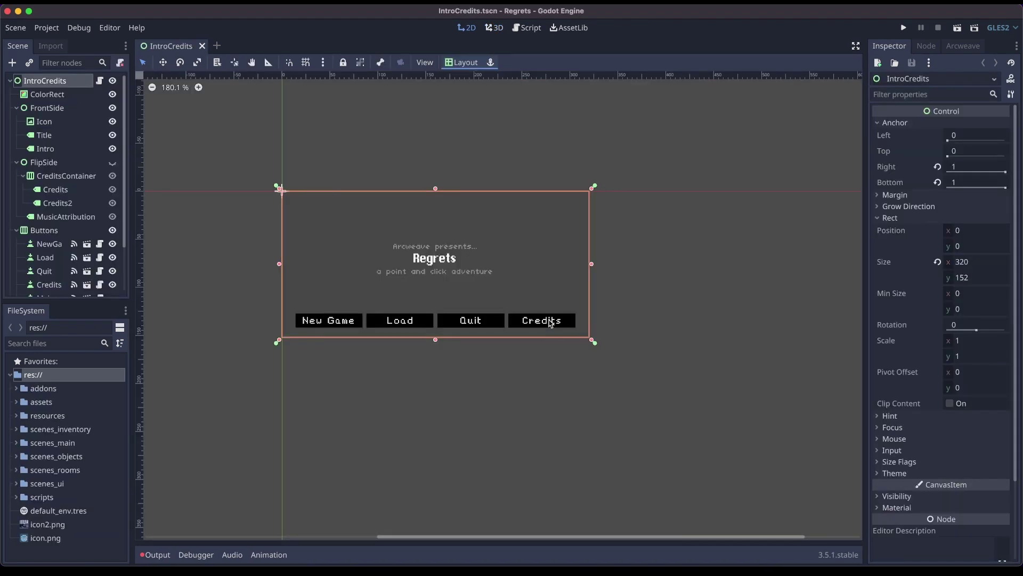
left_click(59, 33)
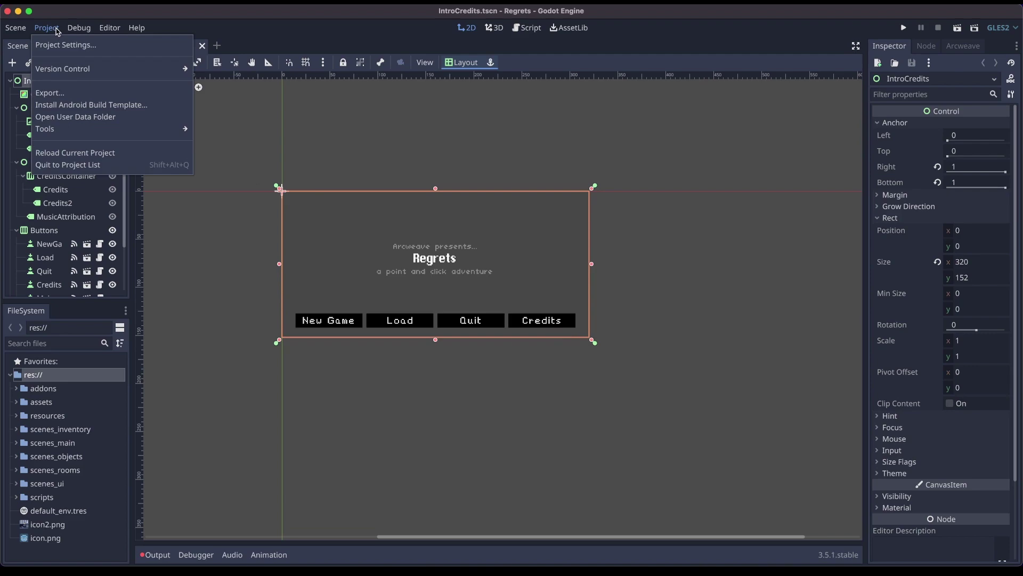
left_click(69, 45)
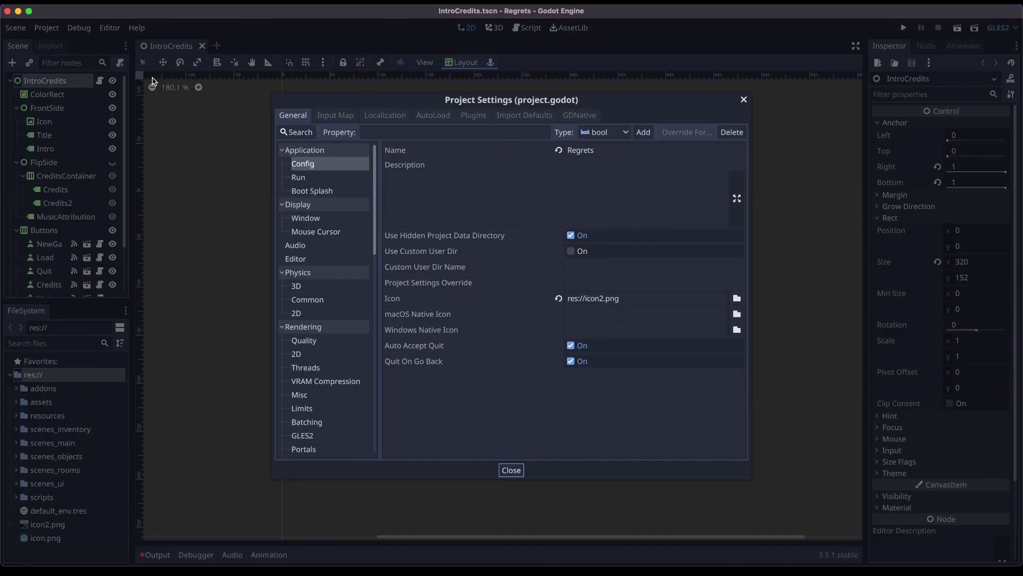
left_click(479, 117)
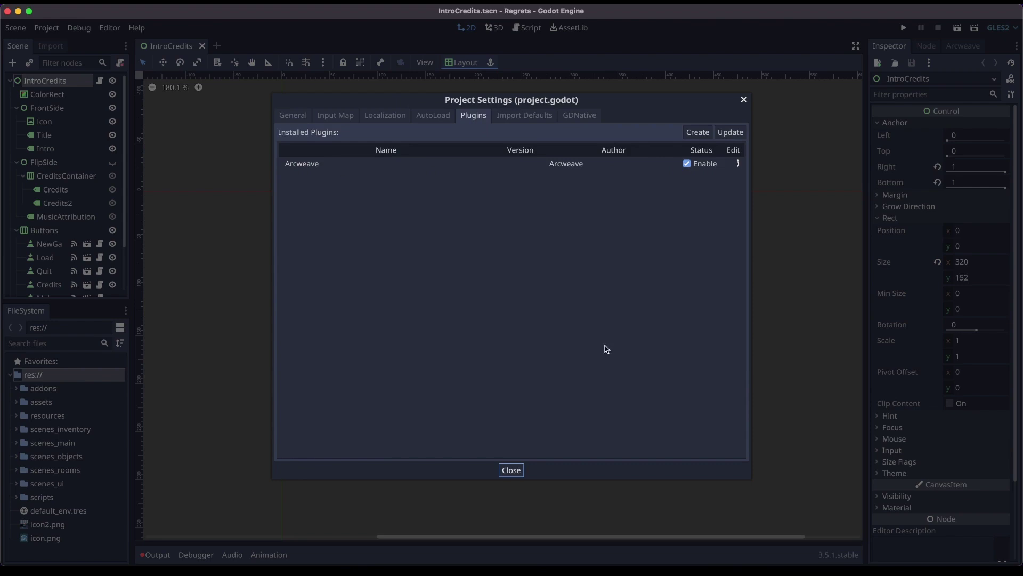
left_click(509, 472)
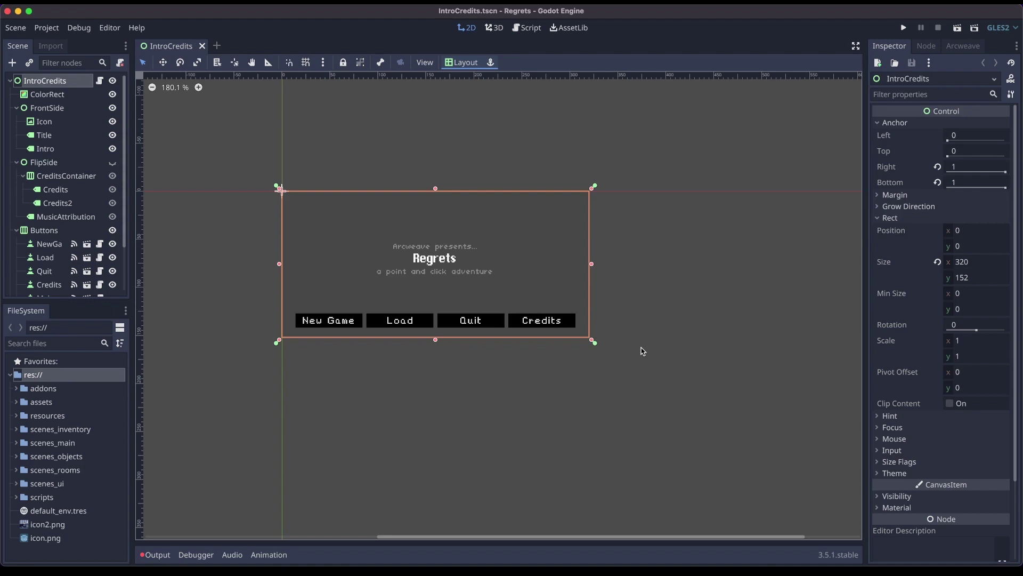
- Run the Regrets project and make its game window full screen
left_click(694, 253)
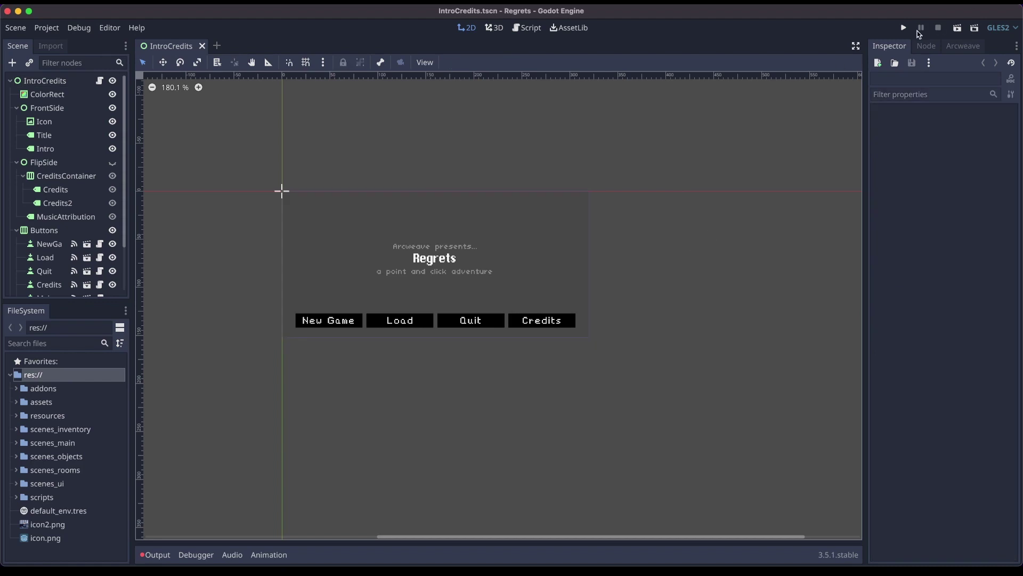
left_click(902, 28)
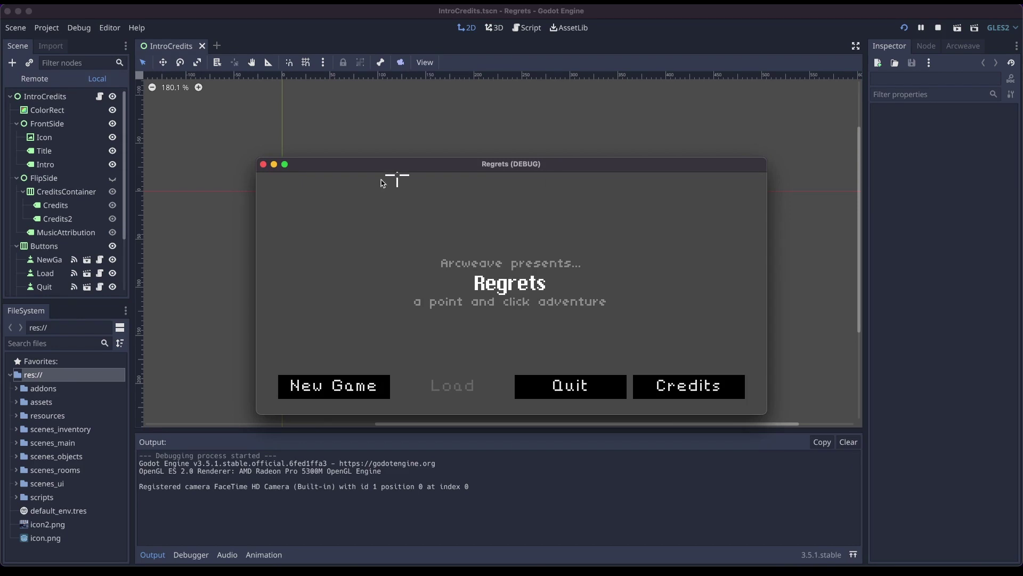
left_click(285, 165)
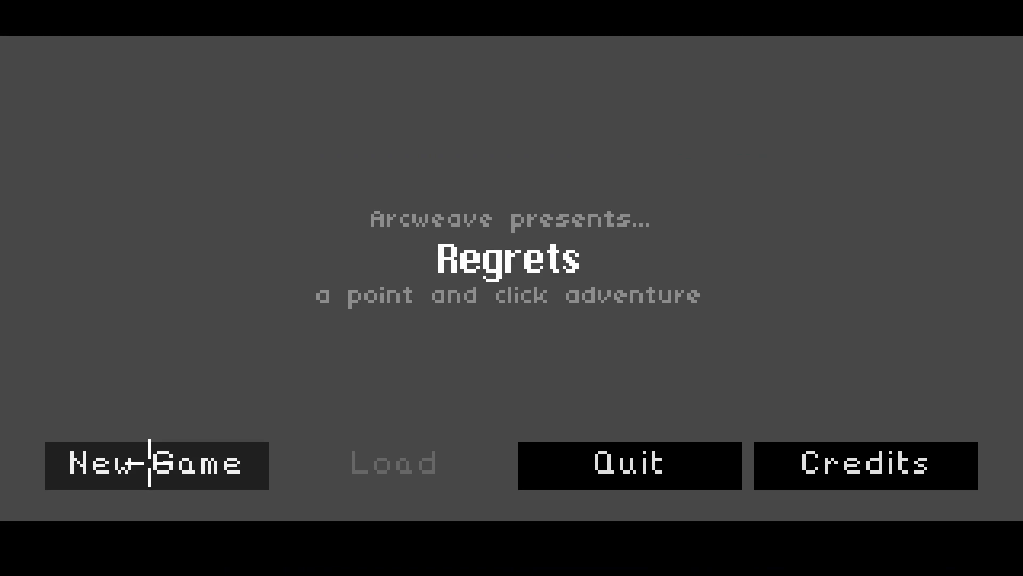
- Start a new Regrets game and choose "I need some help" in the bedroom dialogue
left_click(150, 462)
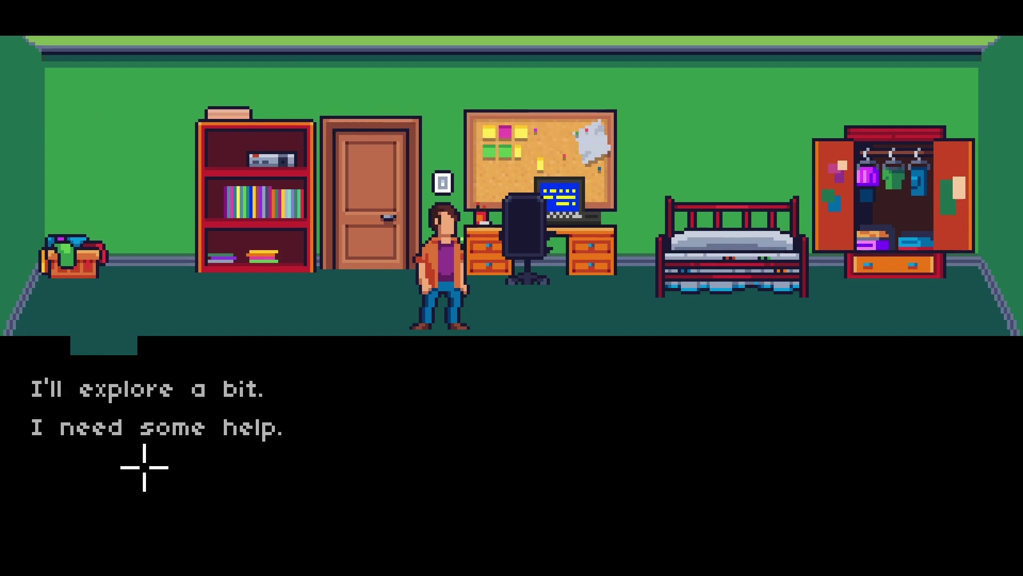
left_click(131, 428)
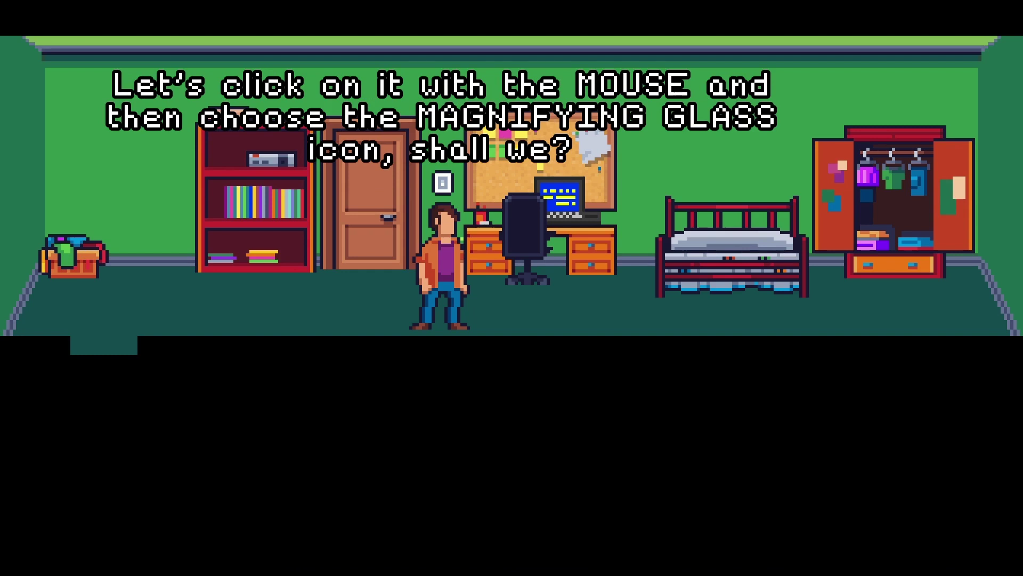
- Walk to the desk and take the Amstrad 6128 computer into the inventory
left_click(338, 308)
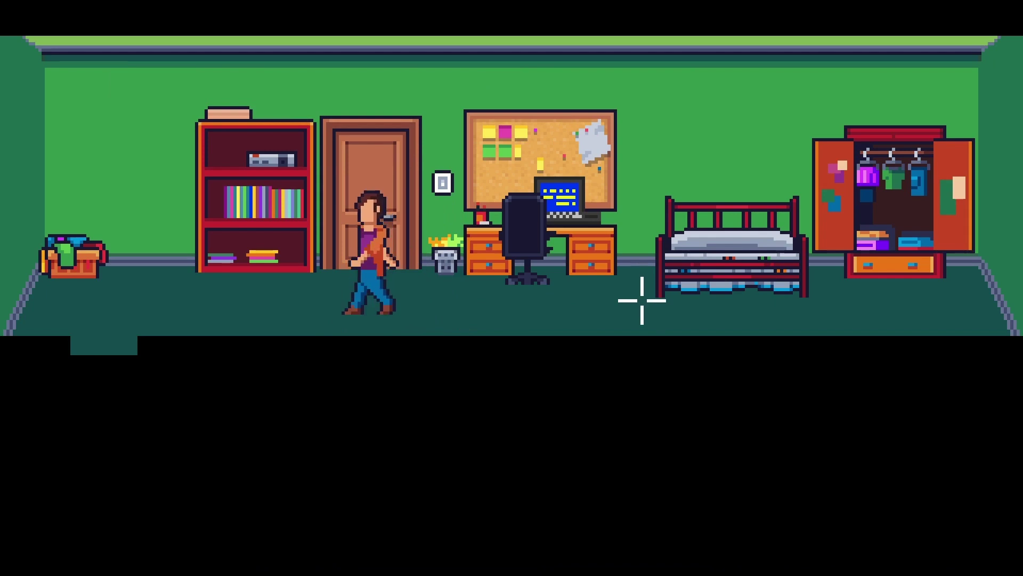
left_click(730, 299)
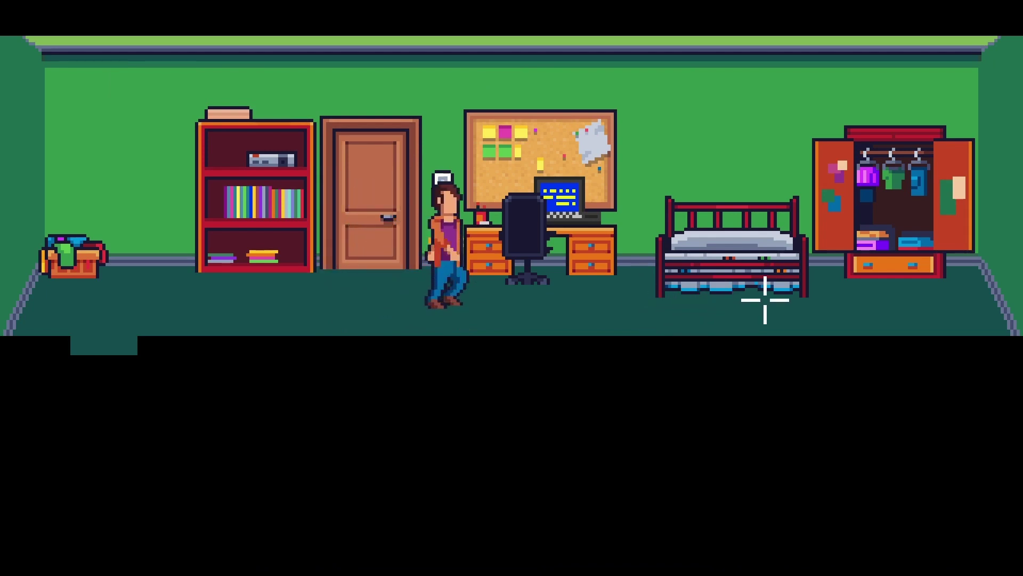
left_click(583, 141)
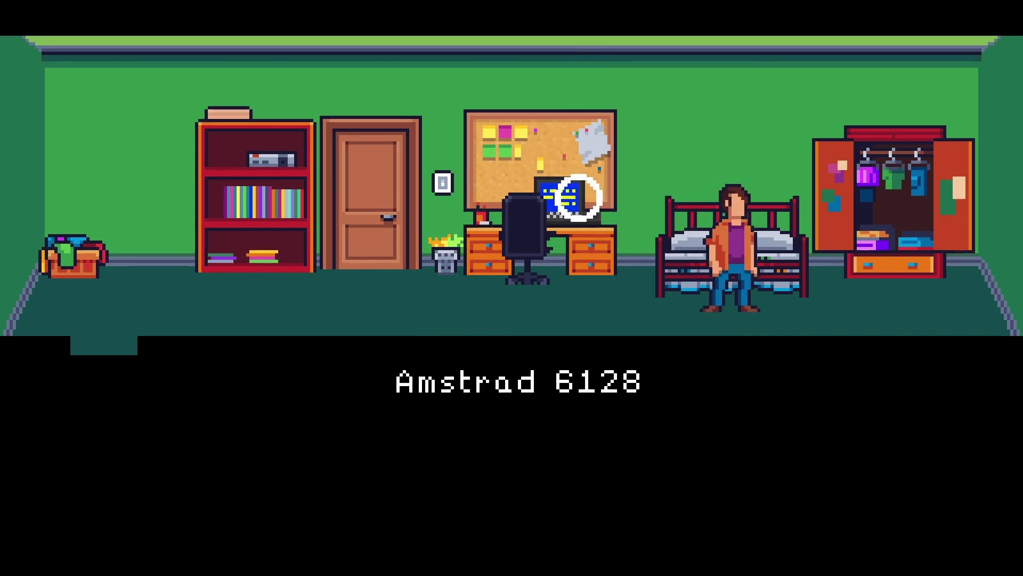
left_click(577, 198)
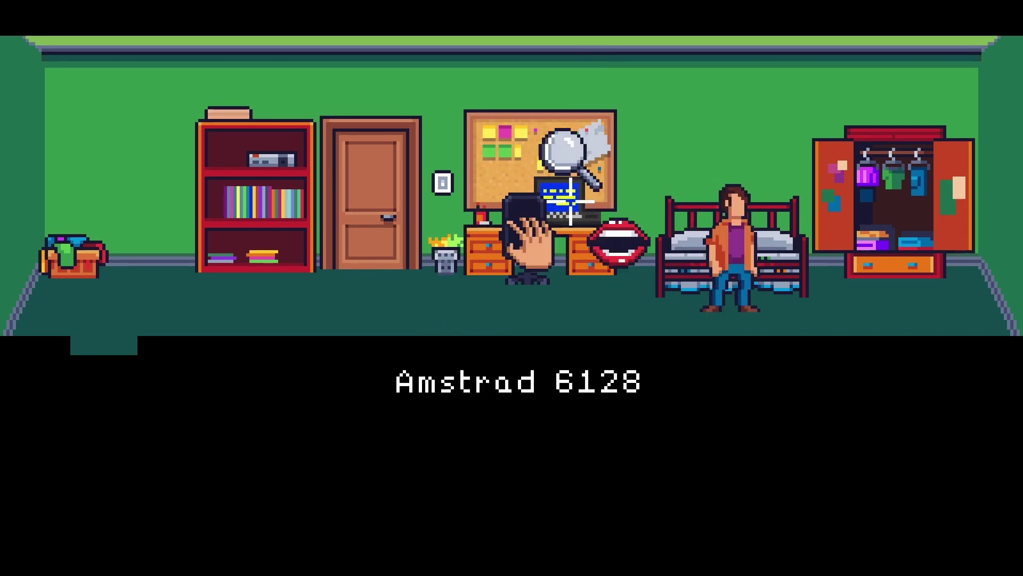
left_click(543, 242)
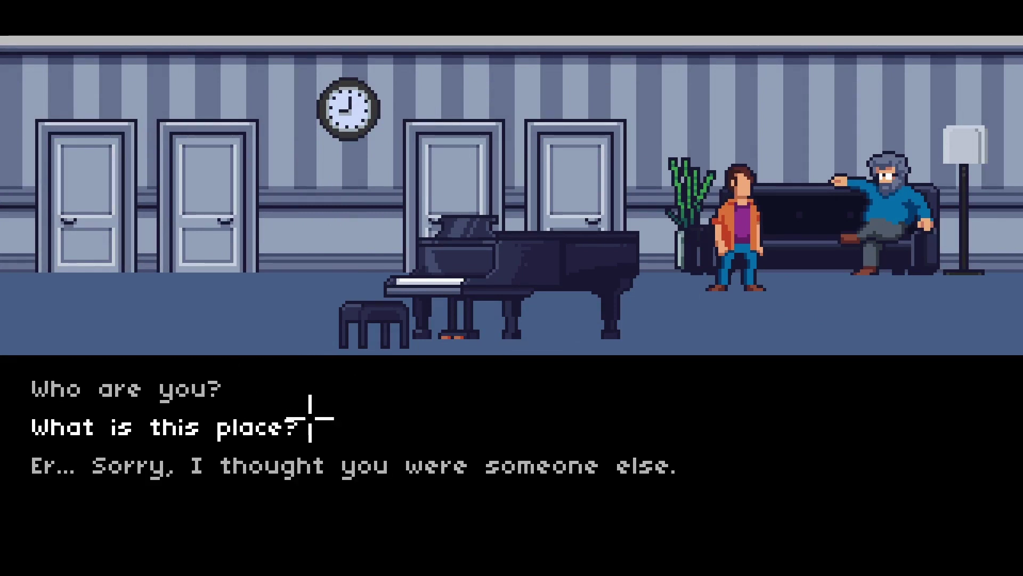
- Ask the sofa man "Who are you?", reply "Er... Sorry...", then walk to the bedroom door
left_click(280, 389)
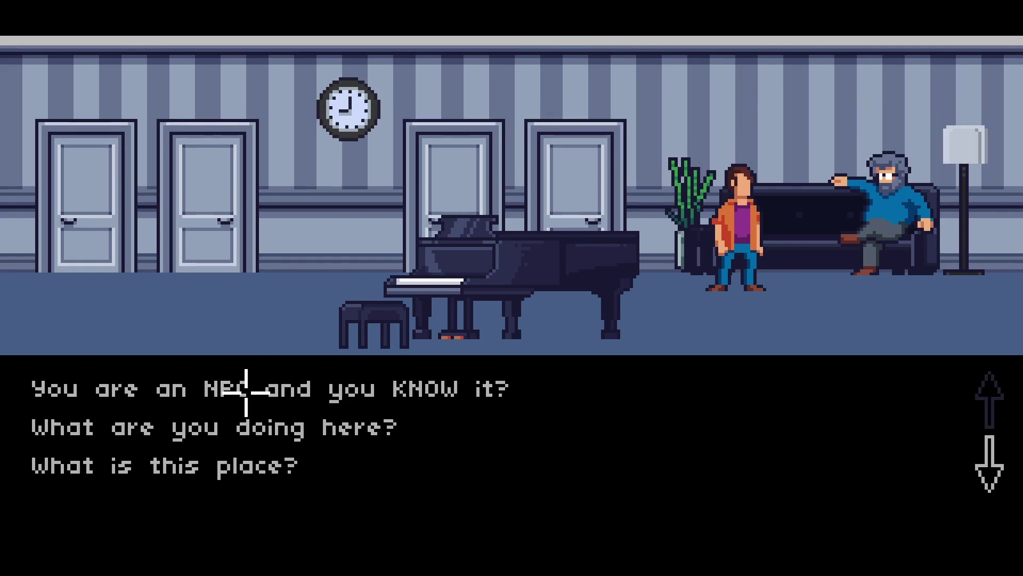
left_click(989, 476)
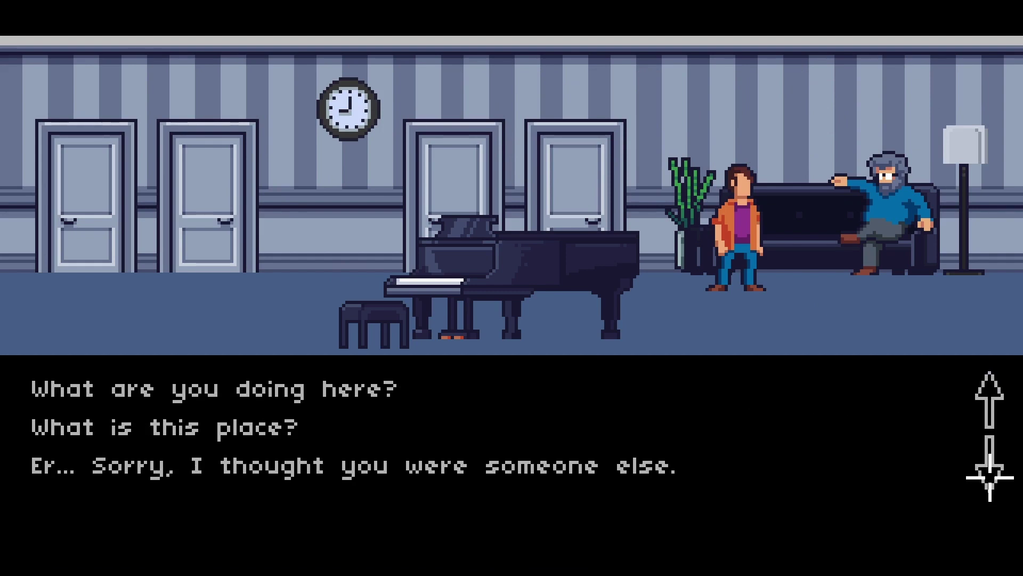
left_click(990, 476)
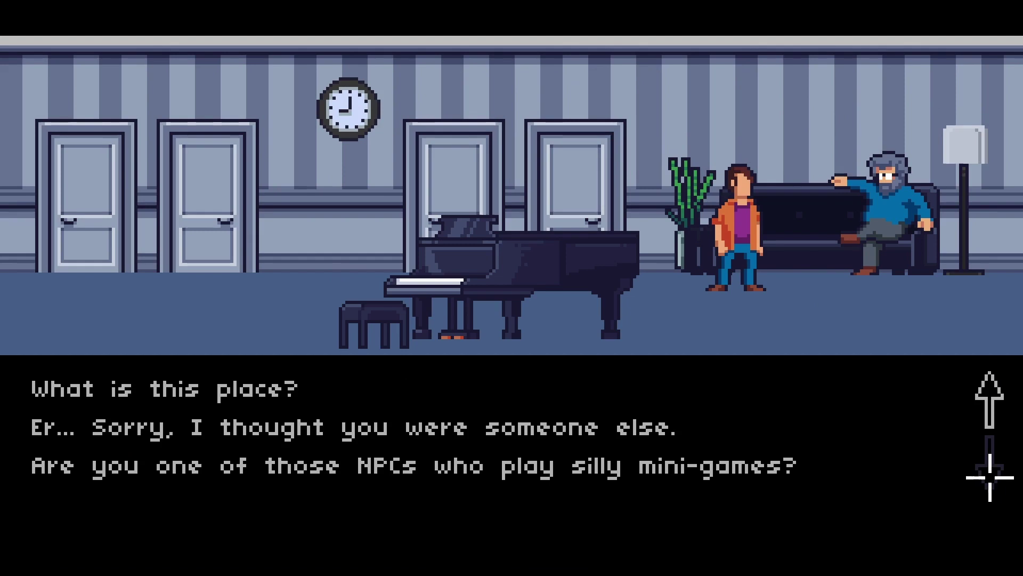
left_click(553, 427)
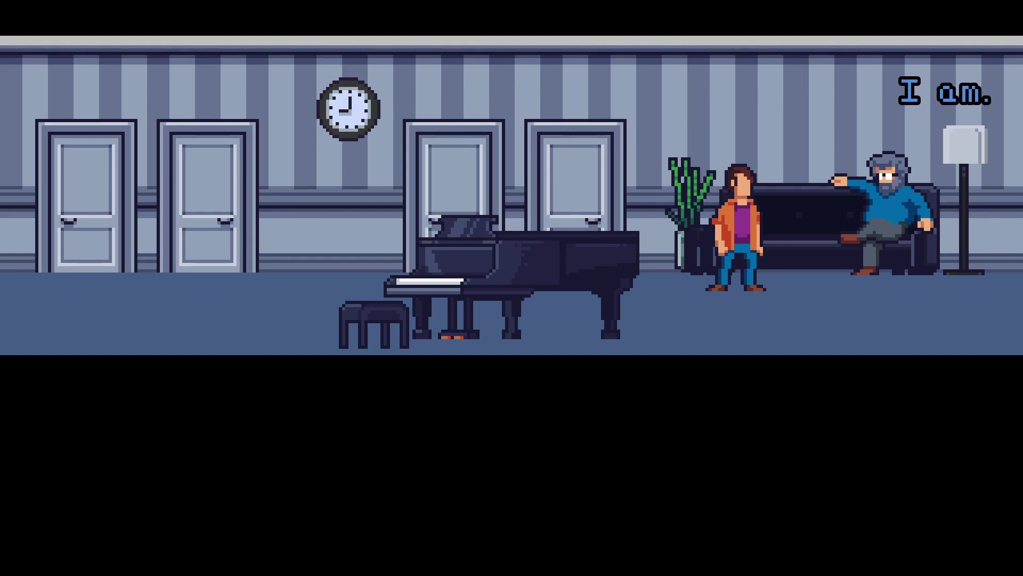
left_click(541, 327)
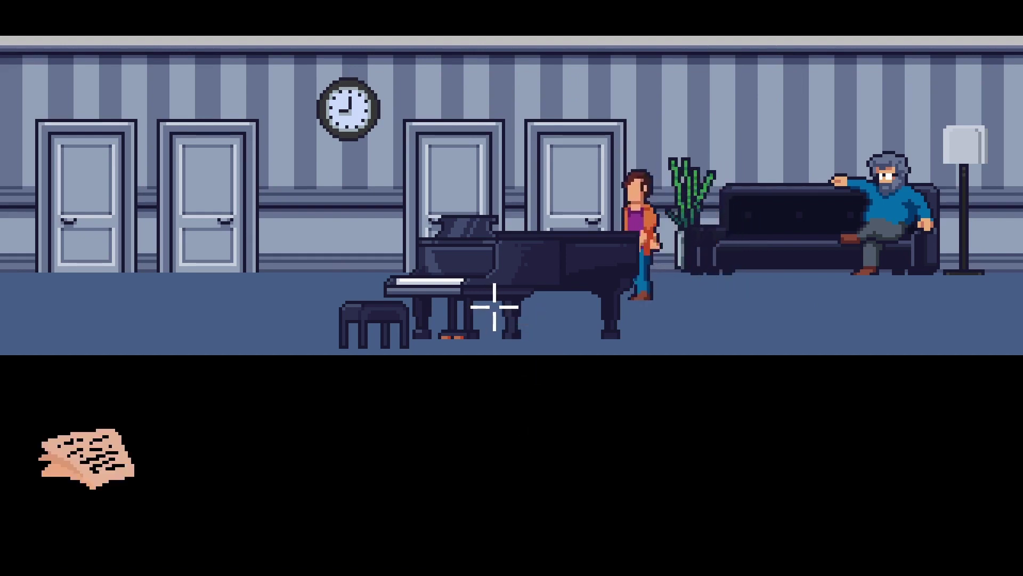
left_click(200, 215)
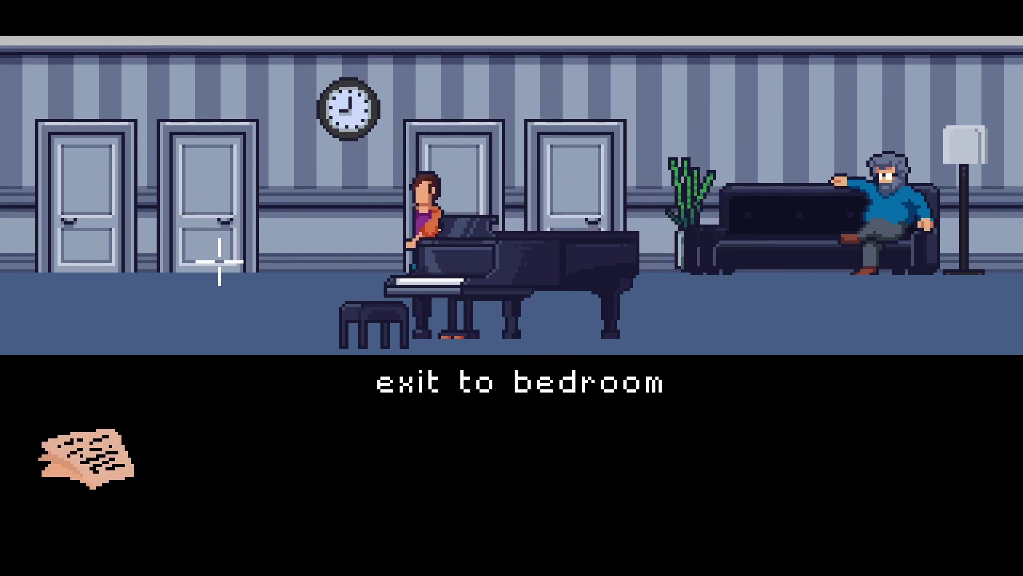